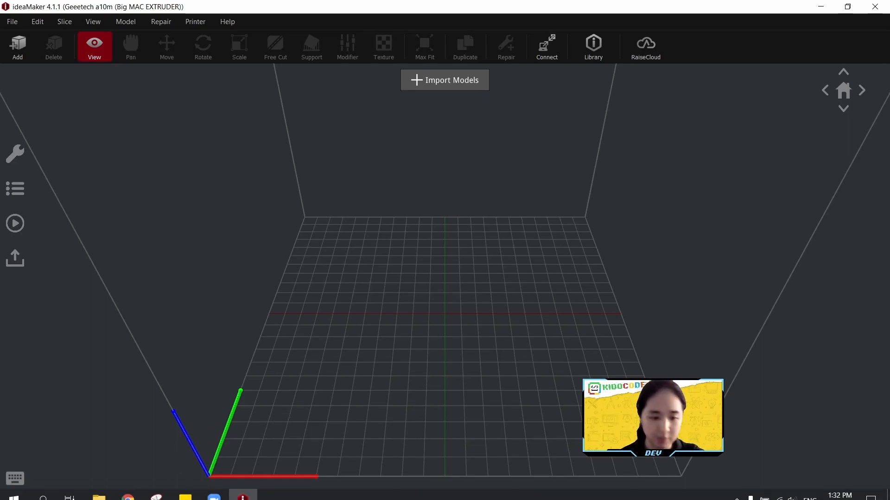
- Import the 1.42 MB "unfair (loaded) dice" 3D model from the Downloads folder onto the print platform
click(95, 489)
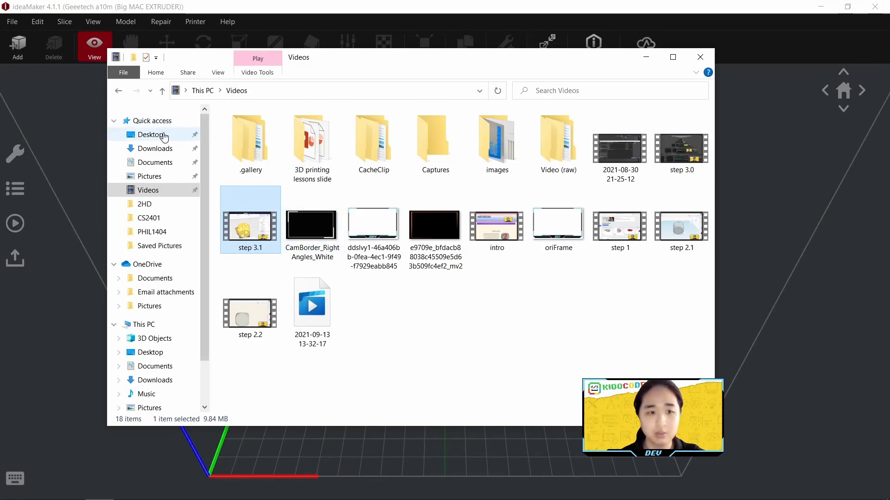
click(152, 148)
click(336, 241)
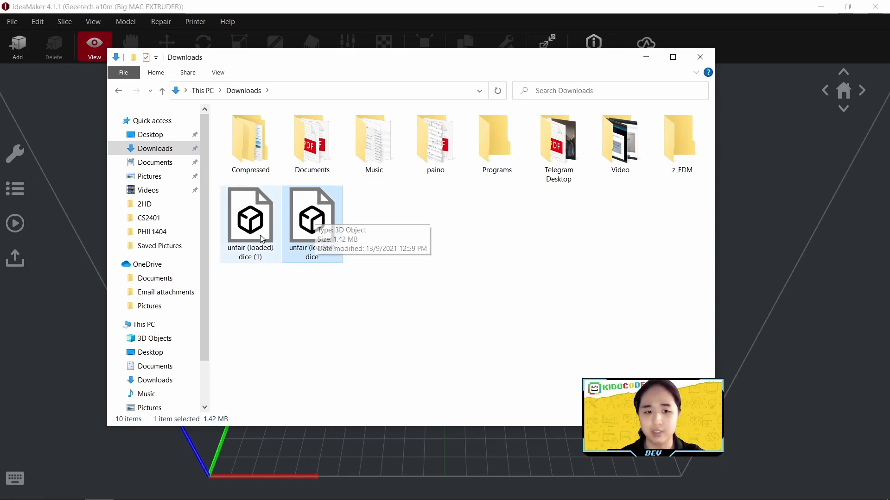
click(272, 239)
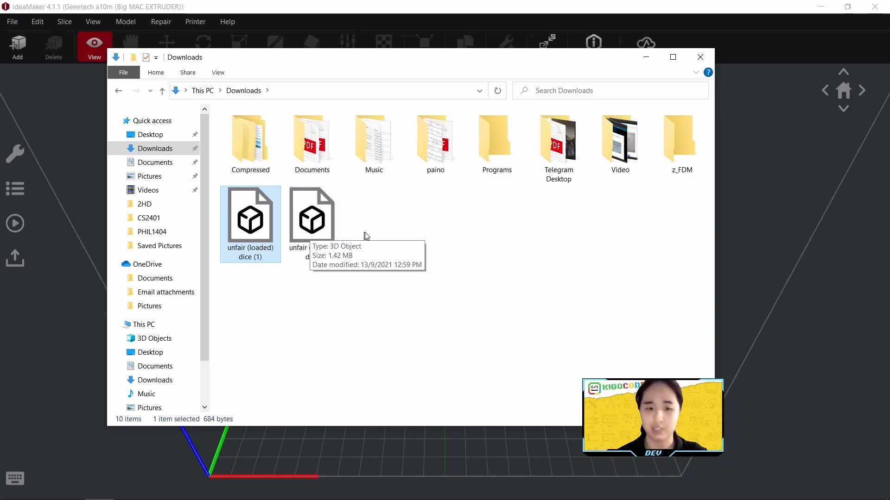
click(308, 224)
drag(305, 233, 753, 231)
click(767, 212)
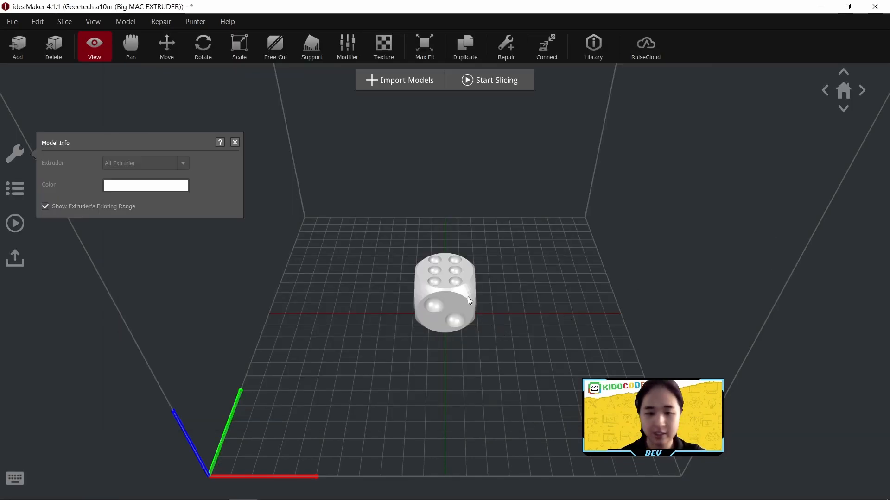
- Select the dice and slice it with the Left SINGLE template
click(447, 299)
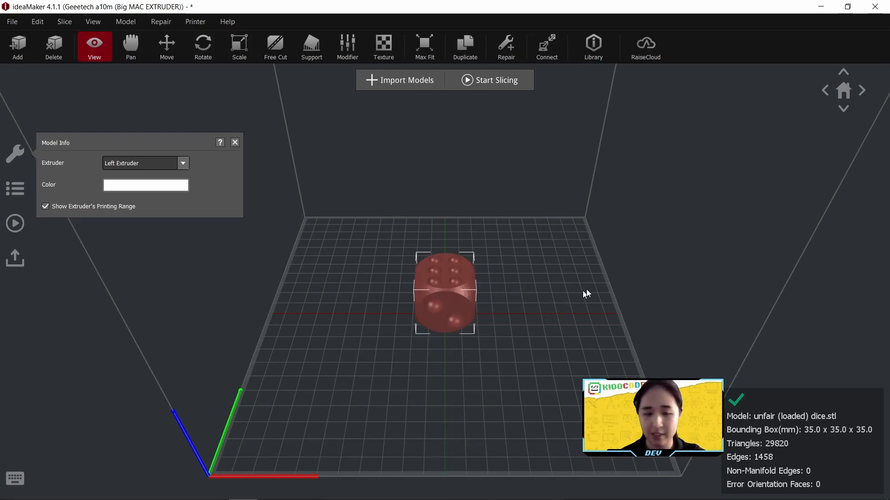
click(537, 261)
click(456, 281)
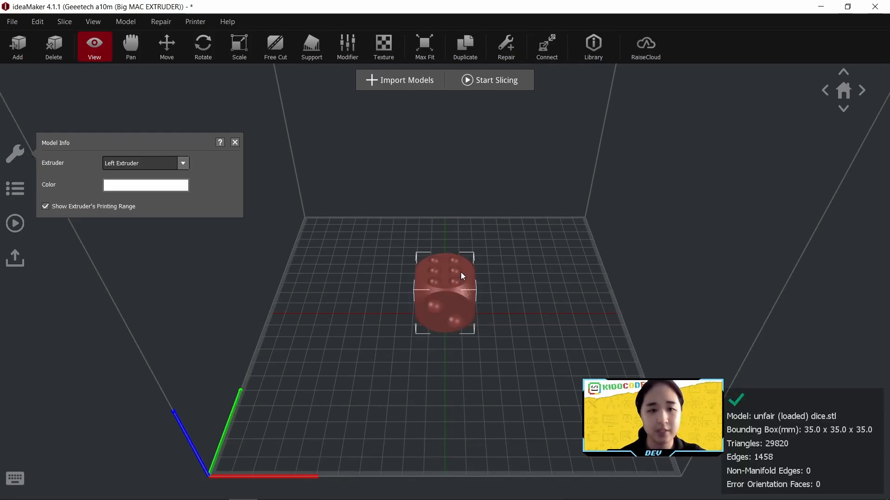
click(485, 85)
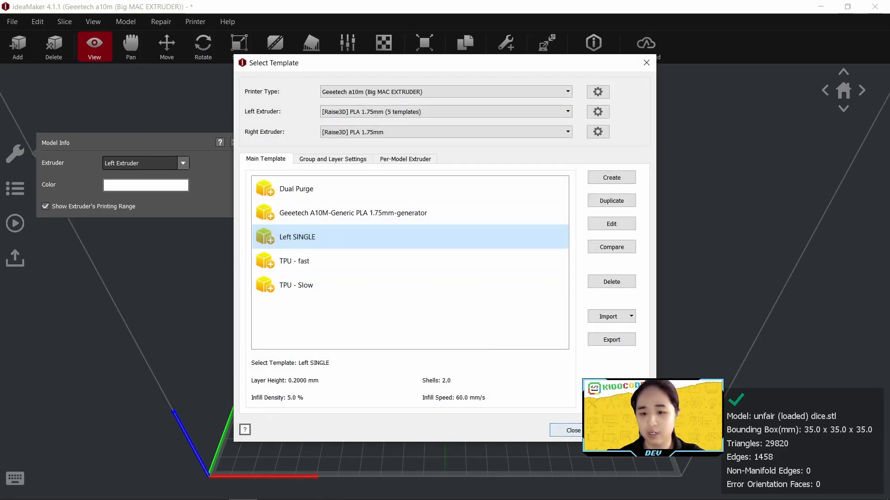
click(624, 430)
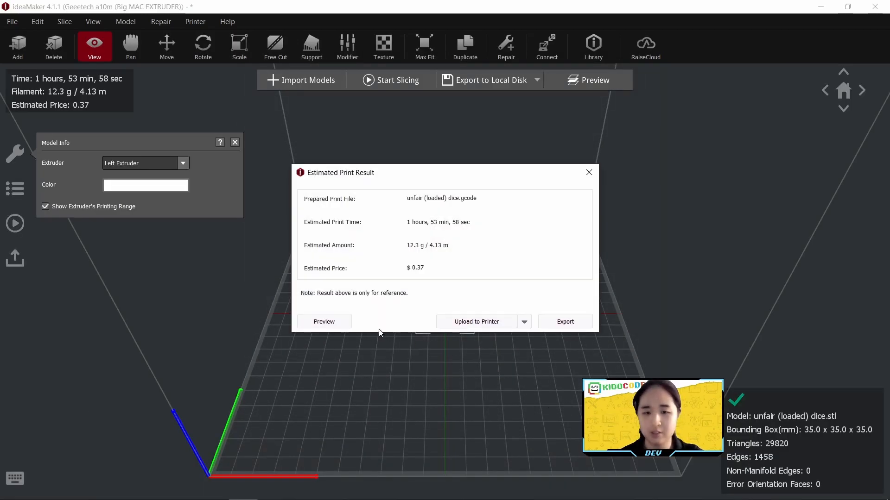
- Preview the sliced dice, examine its supports and the infill at layer 109, restore all layers and close the preview
click(324, 322)
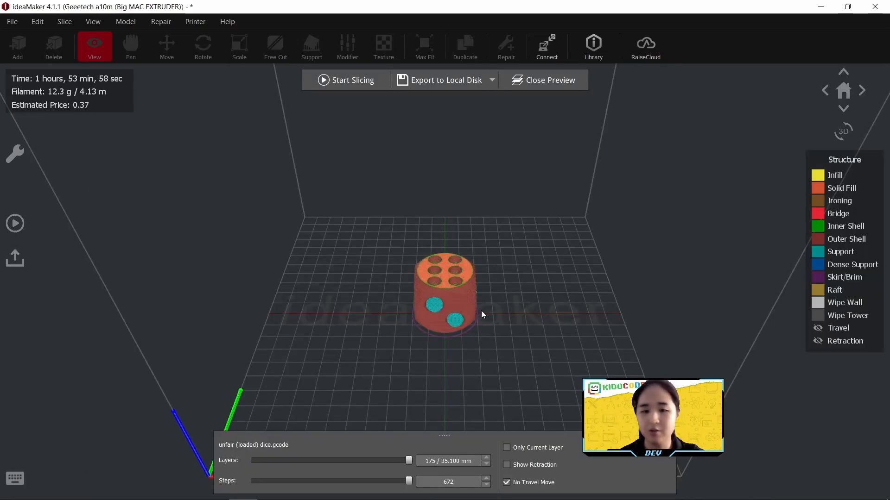
scroll(468, 380, up, 5)
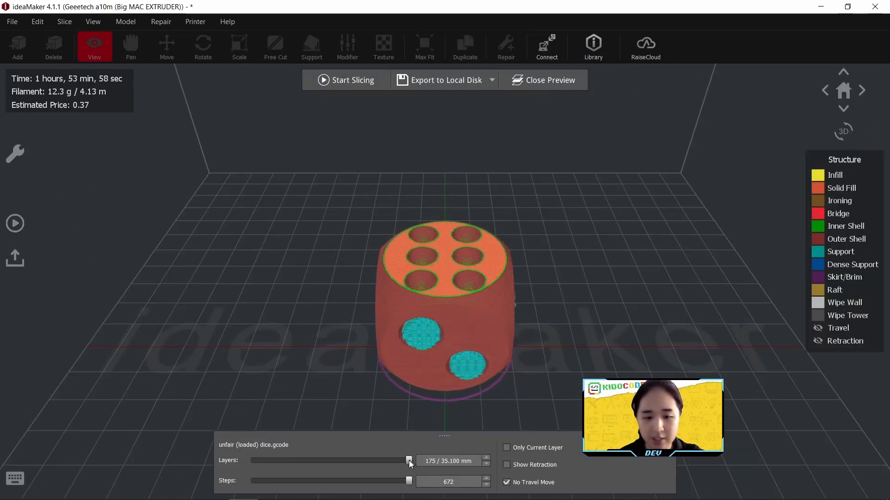
drag(527, 385, 488, 318)
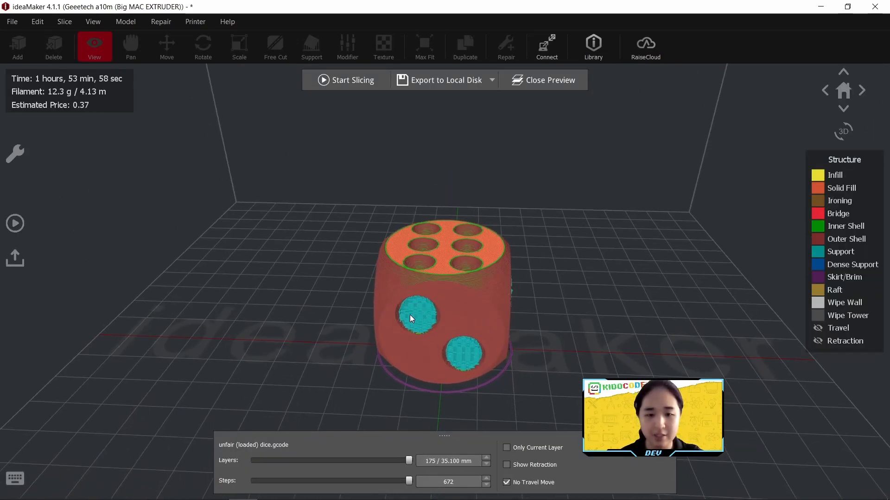
mouse_move(454, 360)
mouse_down()
mouse_move(482, 330)
mouse_move(369, 335)
mouse_move(483, 347)
mouse_move(458, 370)
mouse_up()
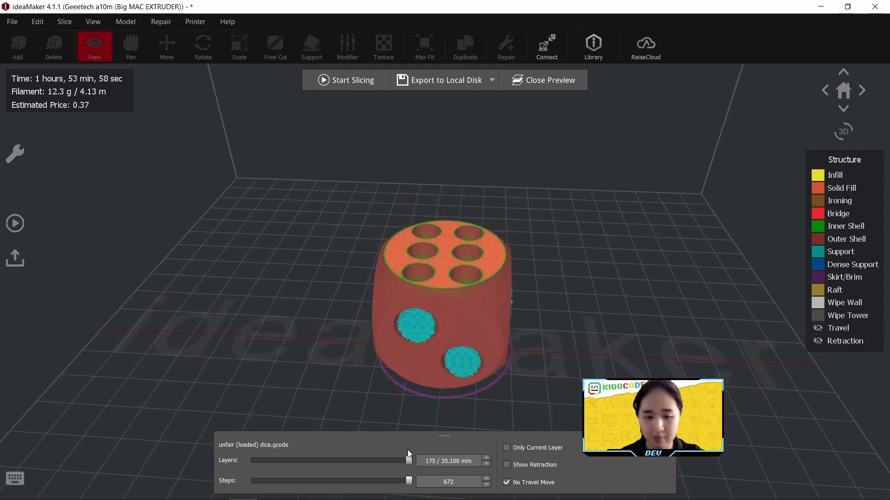
drag(409, 461, 350, 461)
drag(530, 285, 456, 341)
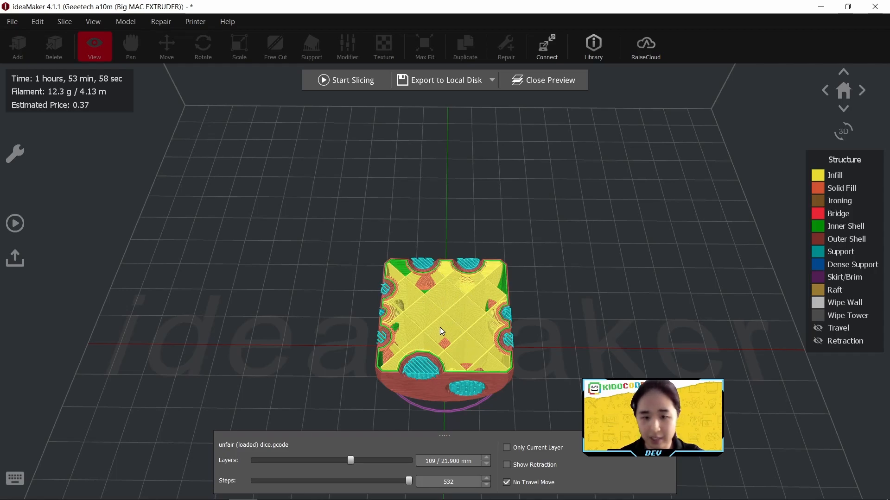
drag(351, 461, 426, 462)
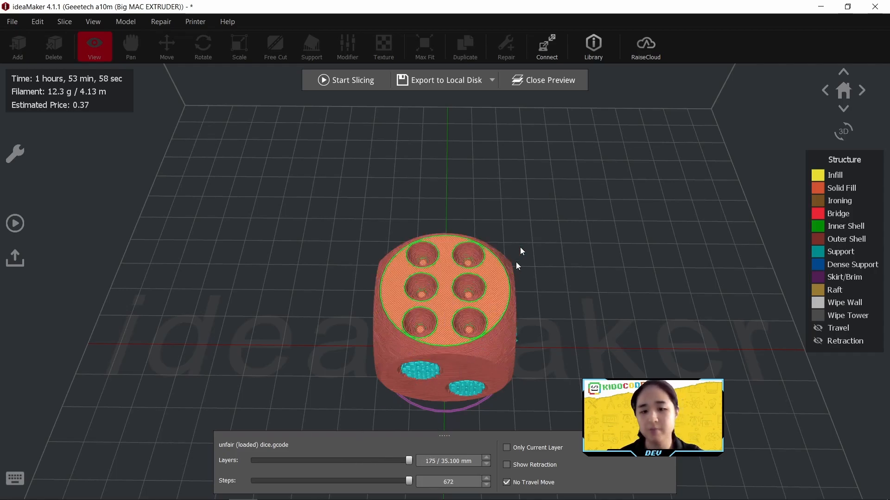
click(547, 84)
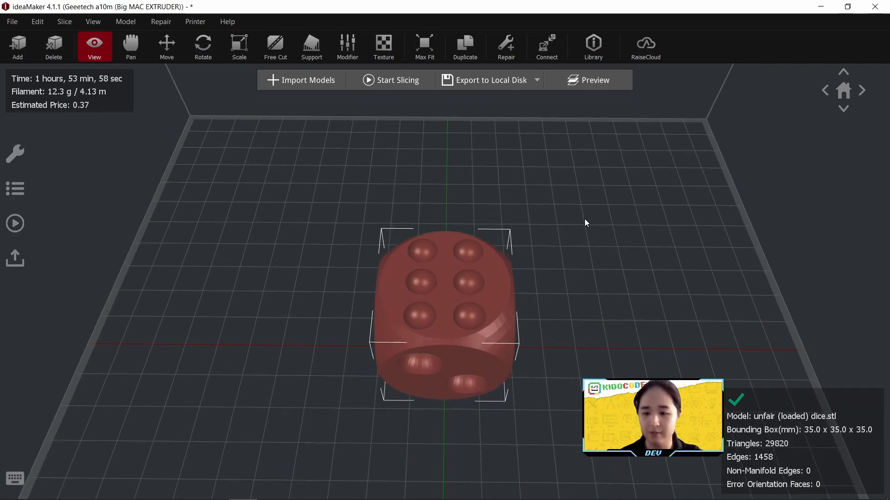
drag(585, 218, 585, 173)
click(593, 191)
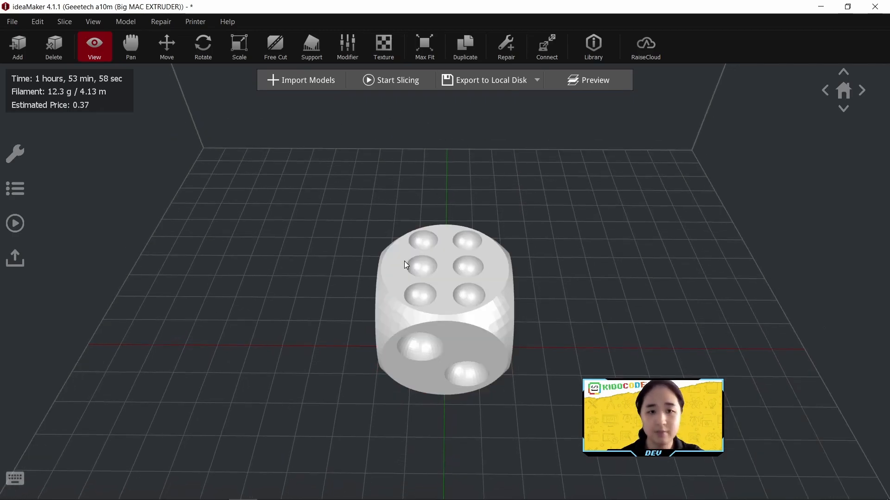
click(414, 281)
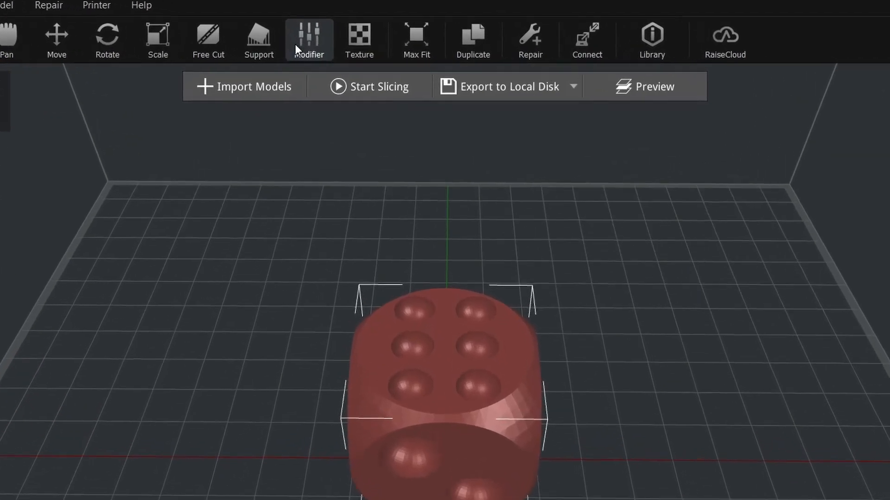
click(299, 44)
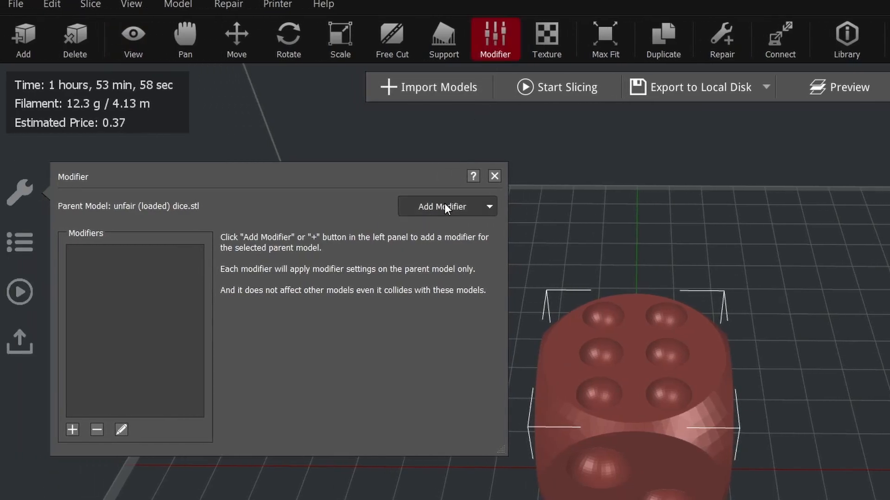
click(595, 187)
click(494, 176)
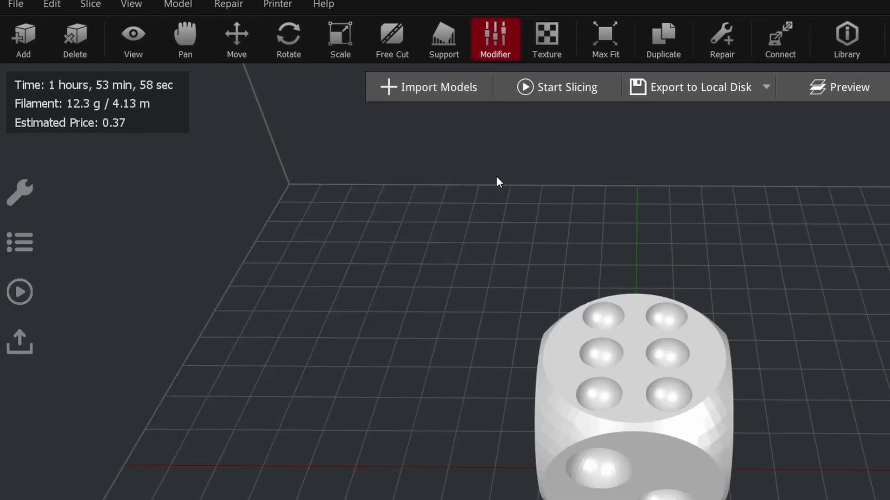
- Add a box modifier to the dice measuring 25 mm in X, 25 mm in Y and 10 mm in Z
click(622, 391)
click(497, 43)
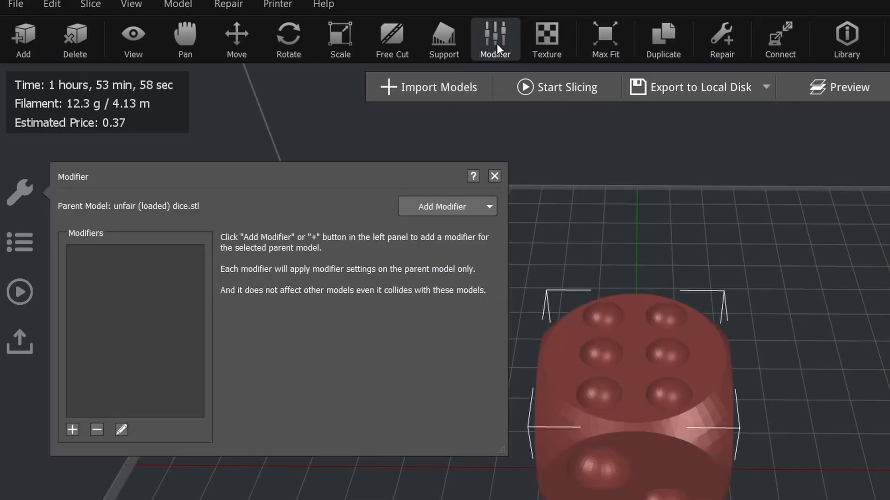
click(458, 208)
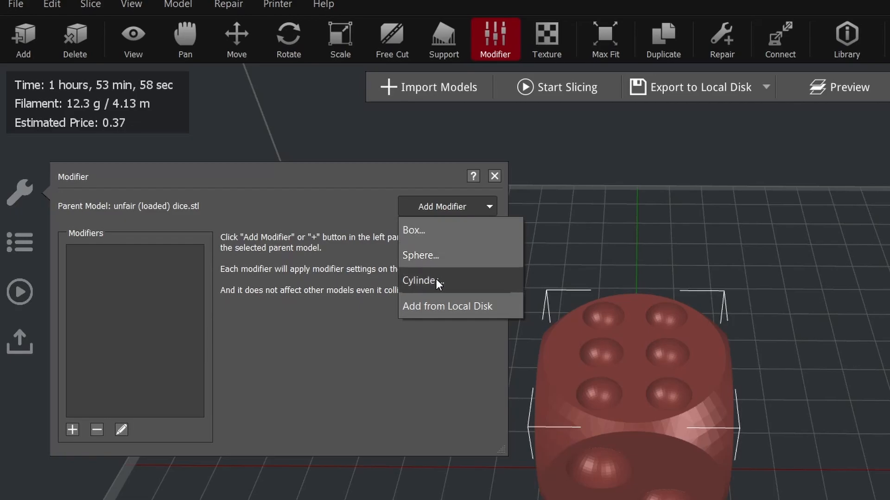
click(444, 235)
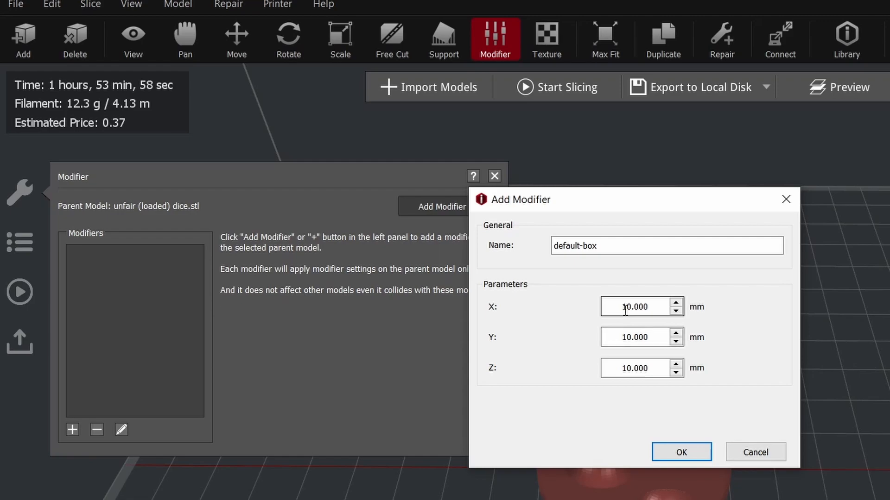
drag(616, 307, 666, 310)
text(25)
key(Tab)
text(25)
key(Tab)
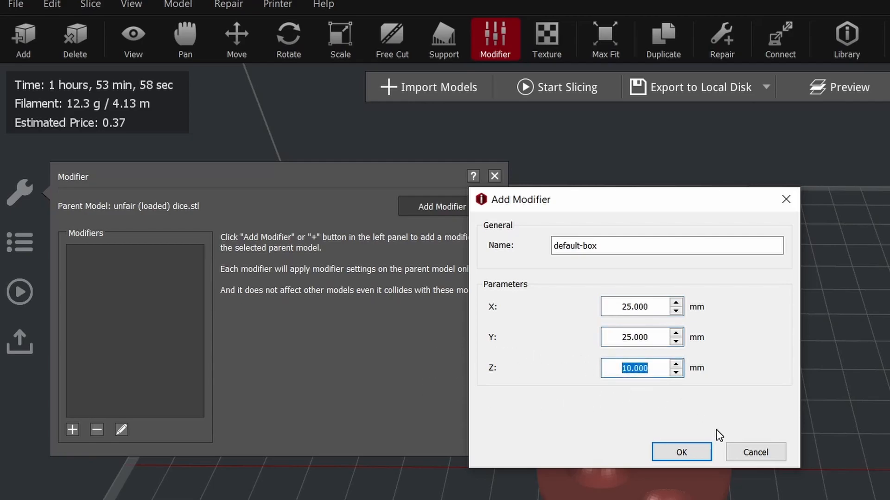
click(683, 457)
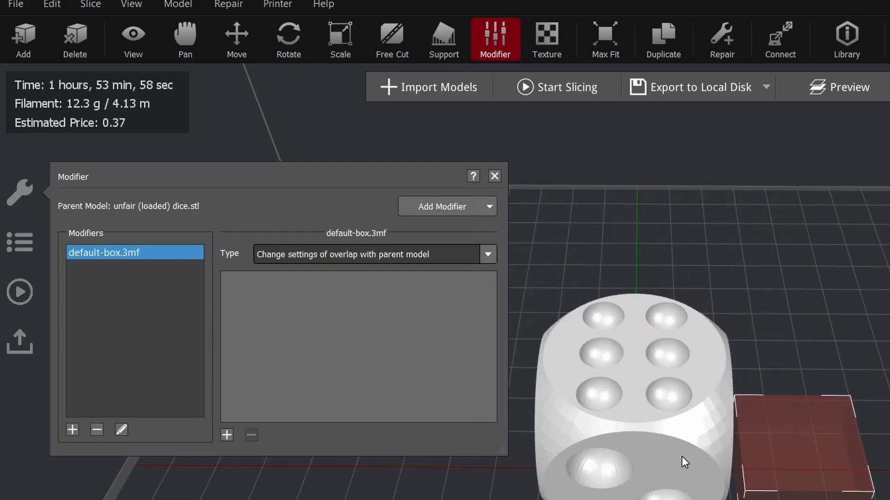
- Move the box modifier to X position 0 mm so that it sits inside the dice
click(886, 440)
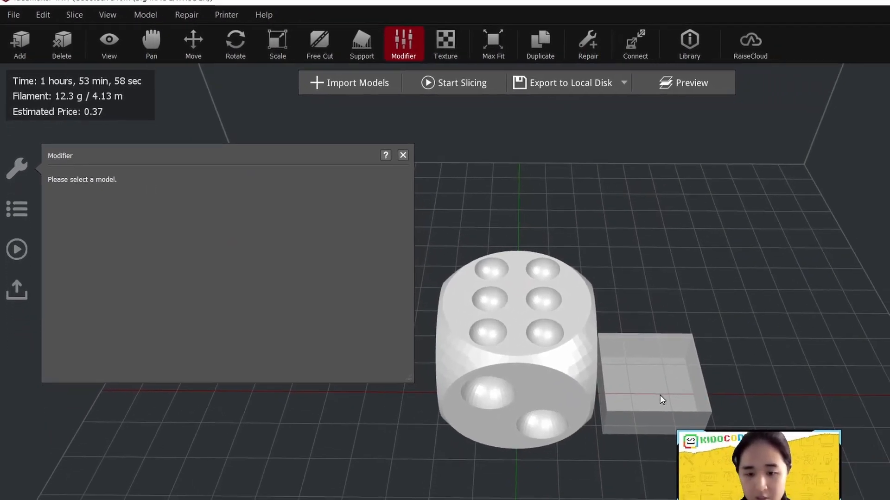
click(662, 399)
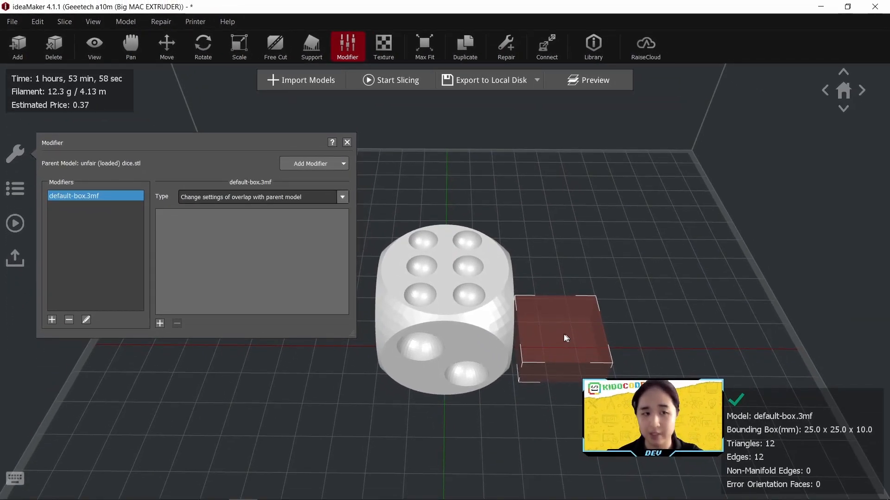
click(168, 46)
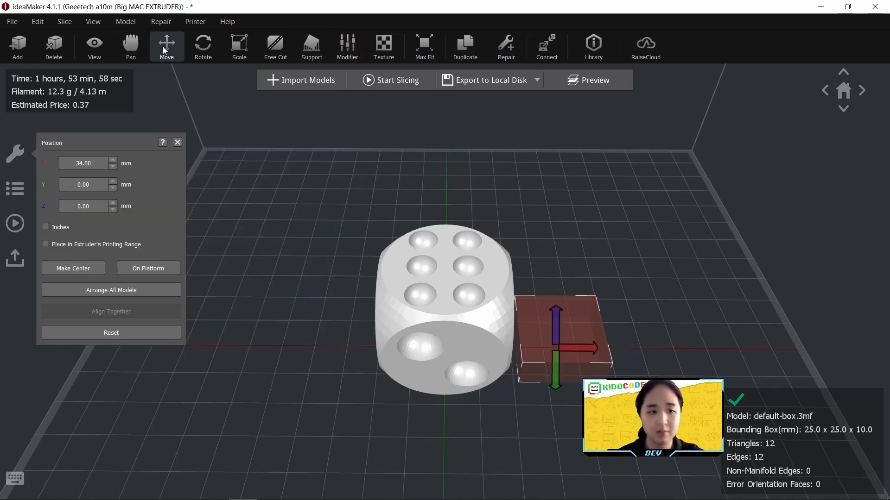
double_click(94, 161)
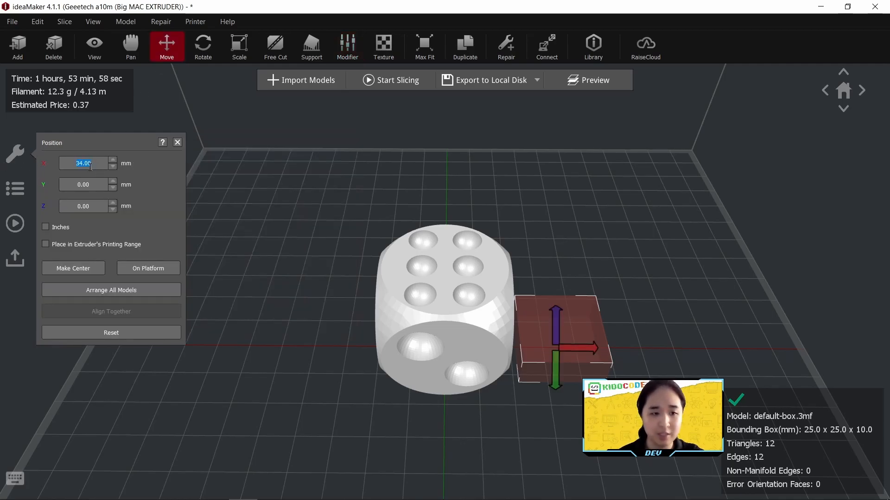
text(0)
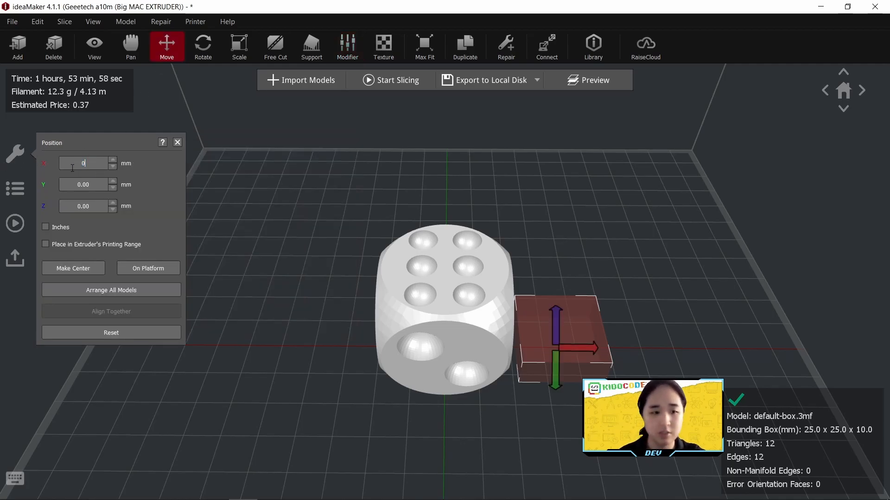
key(Return)
- Examine how the box modifier sits within the dice from underneath and from the front
right_drag(515, 388, 567, 211)
click(496, 358)
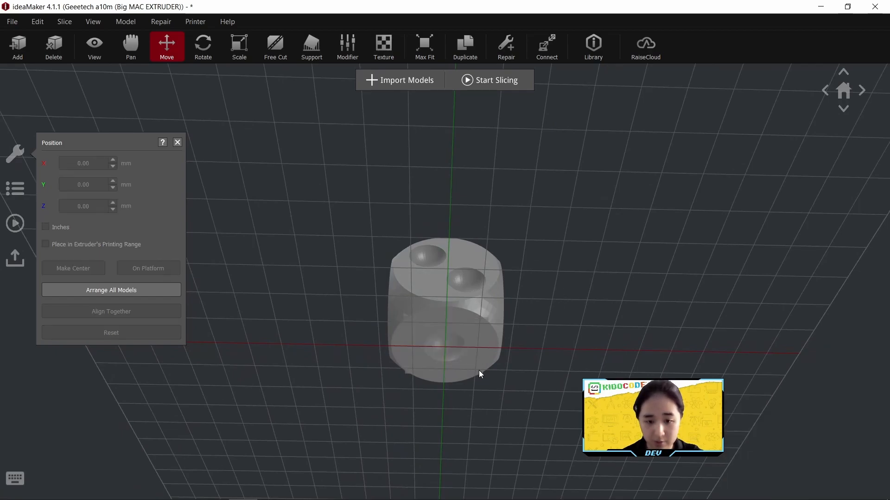
click(479, 371)
right_drag(565, 240, 582, 334)
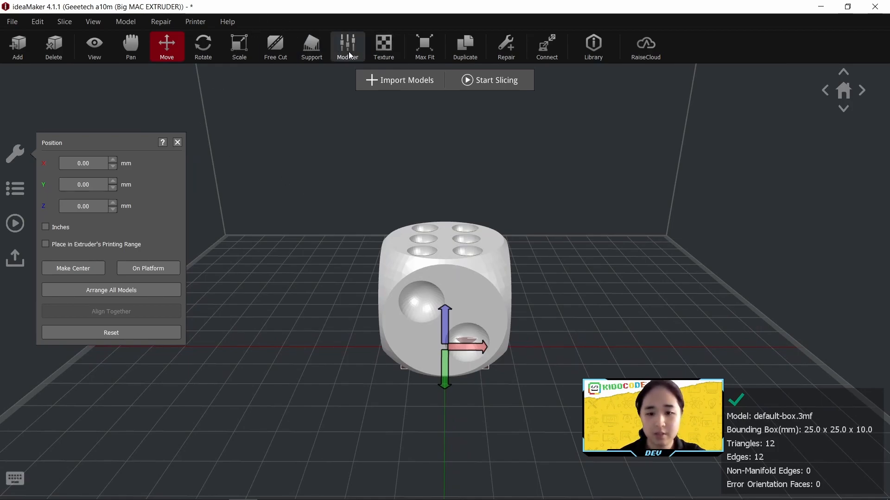
click(573, 178)
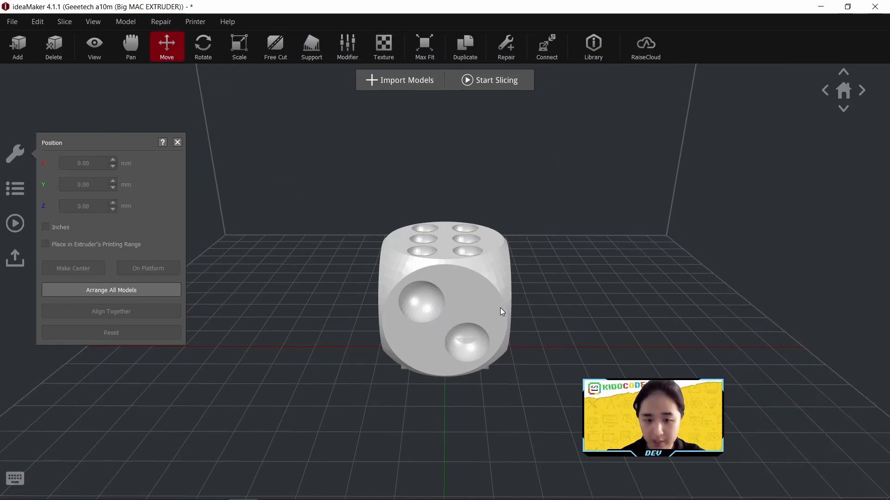
click(465, 341)
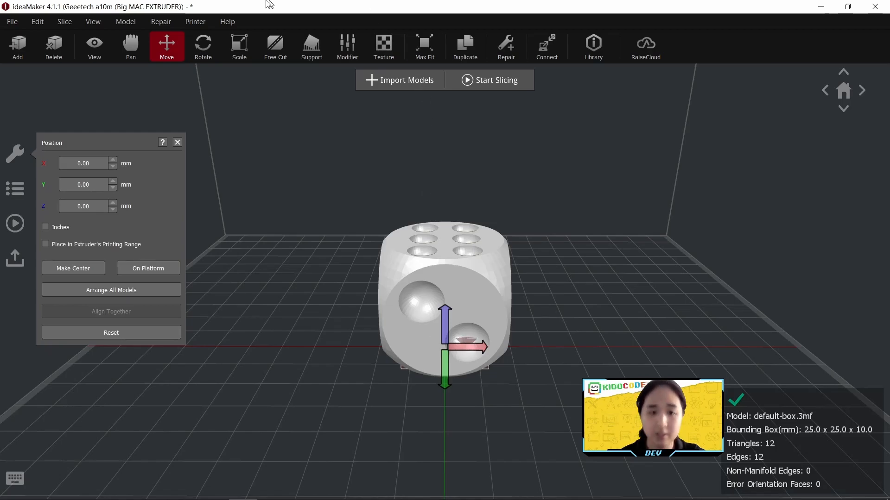
- Select the dice's box modifier for editing and set its type to Change settings of overlap with parent model
click(350, 49)
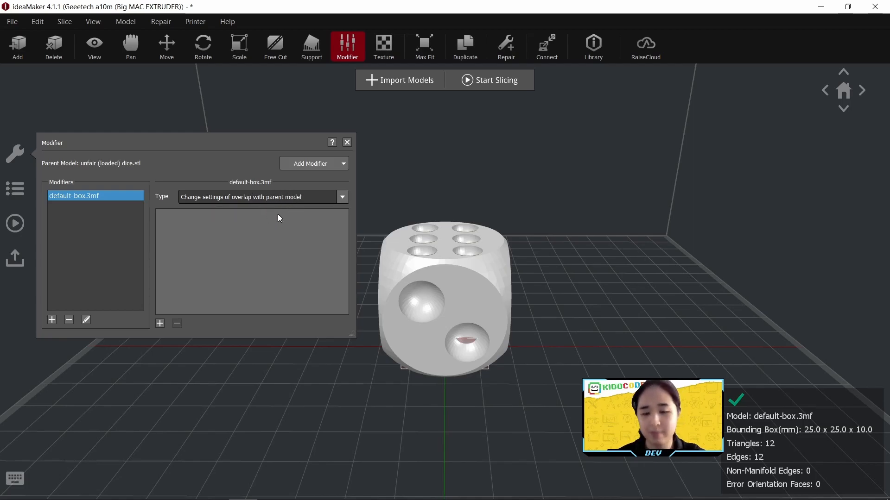
click(522, 253)
click(480, 280)
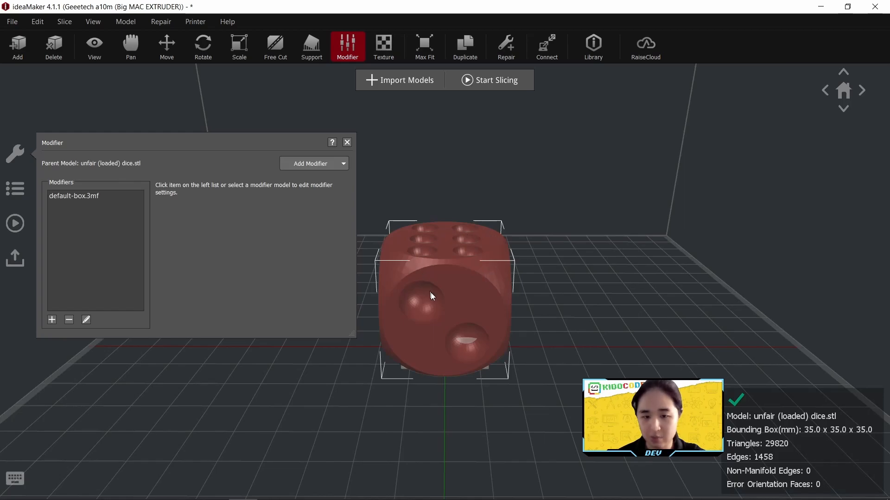
click(597, 257)
click(465, 341)
click(546, 253)
click(470, 264)
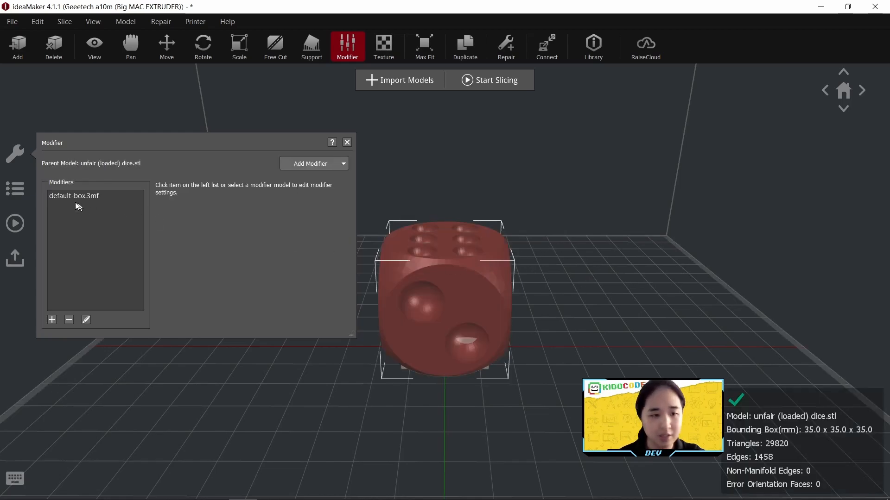
click(63, 197)
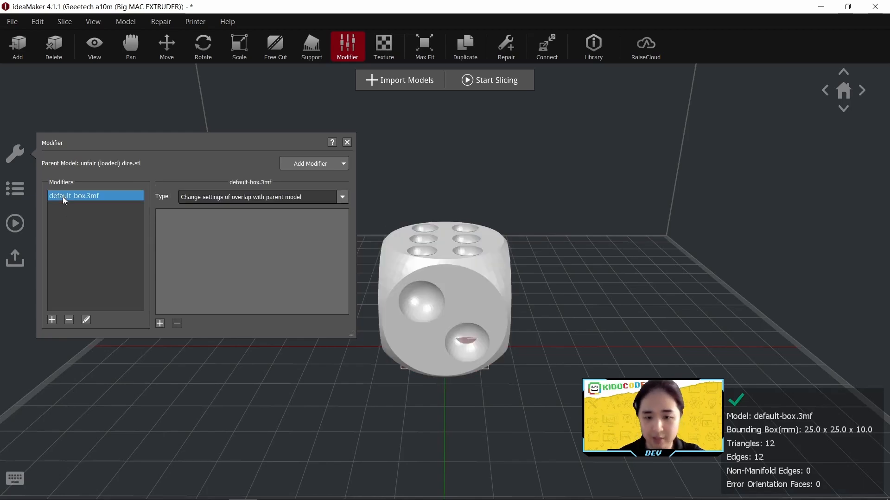
click(207, 198)
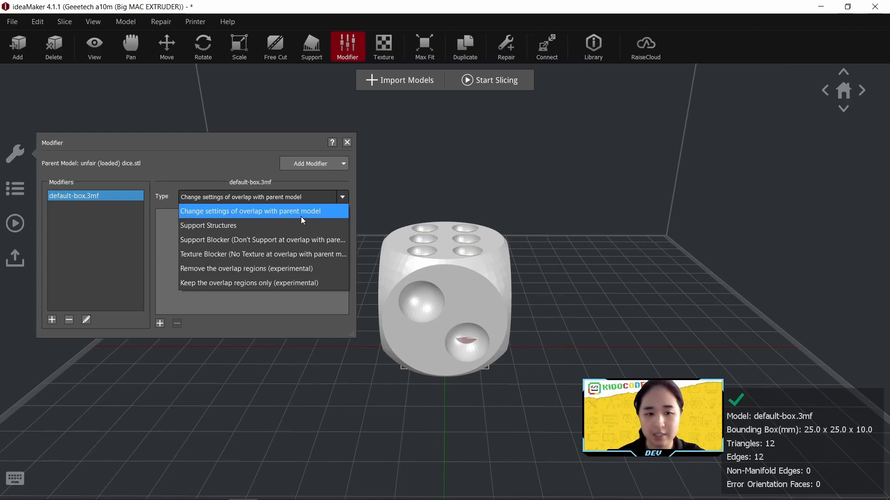
click(256, 212)
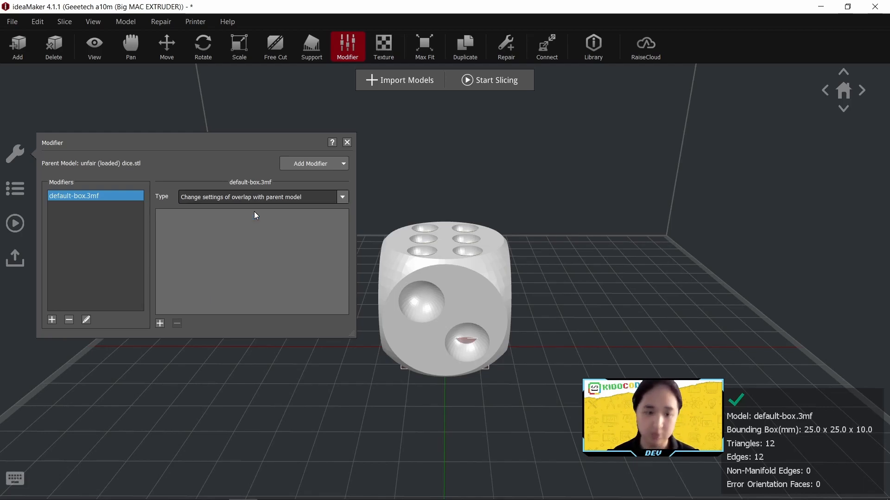
- Add Shells, Infill Density and Infill Pattern Type to the box modifier as the settings it overrides
click(160, 324)
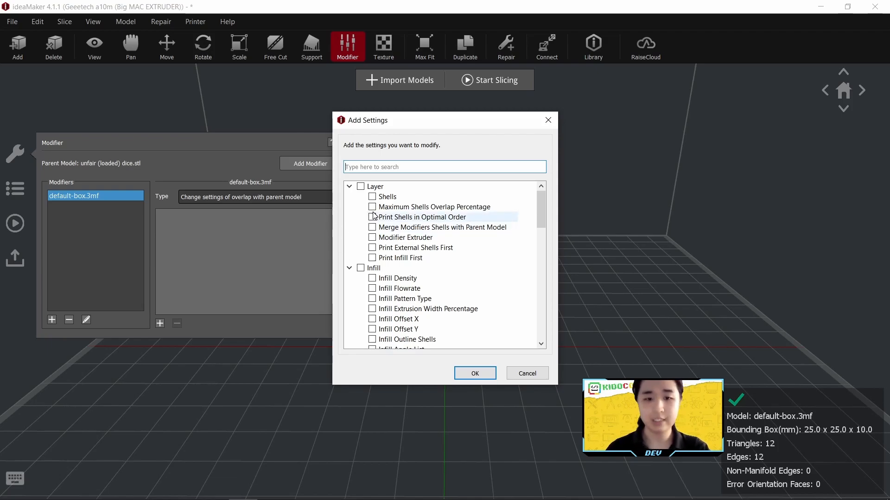
click(373, 197)
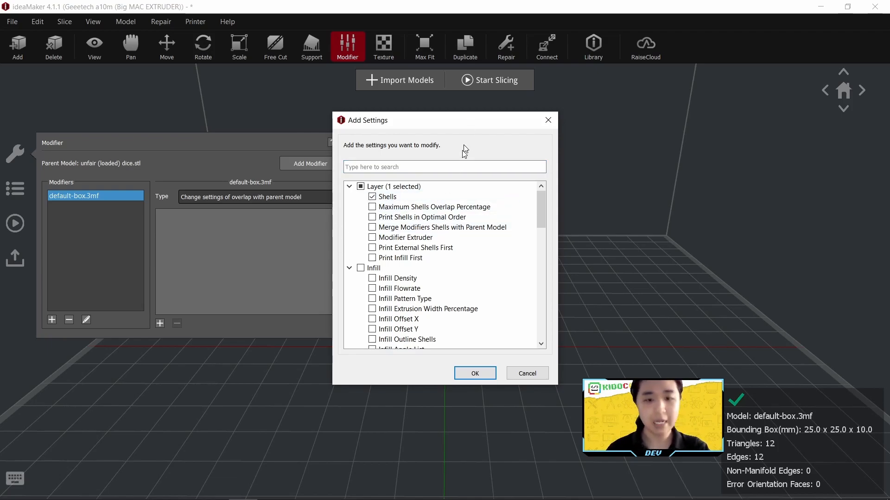
click(373, 280)
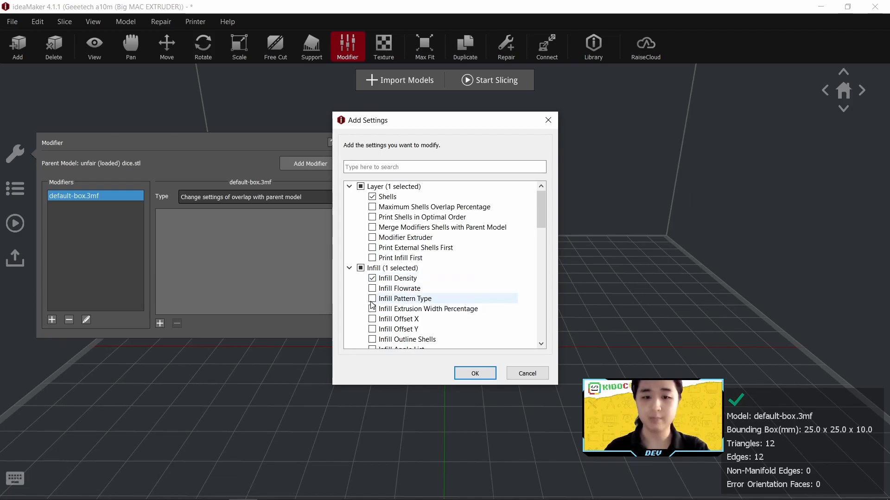
click(372, 299)
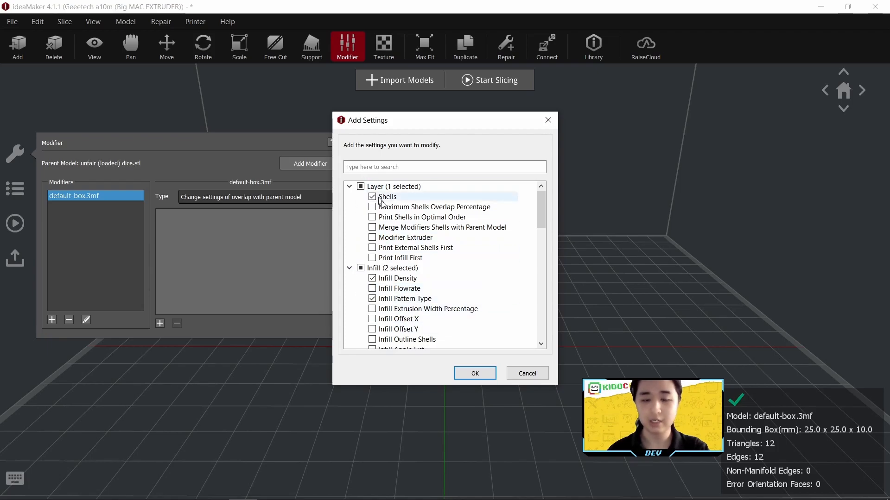
scroll(417, 269, down, 15)
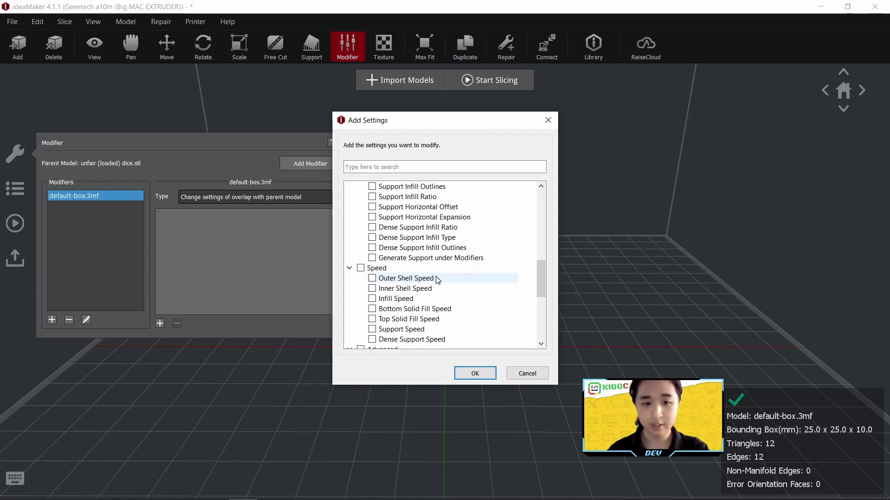
scroll(438, 279, down, 5)
scroll(436, 269, up, 20)
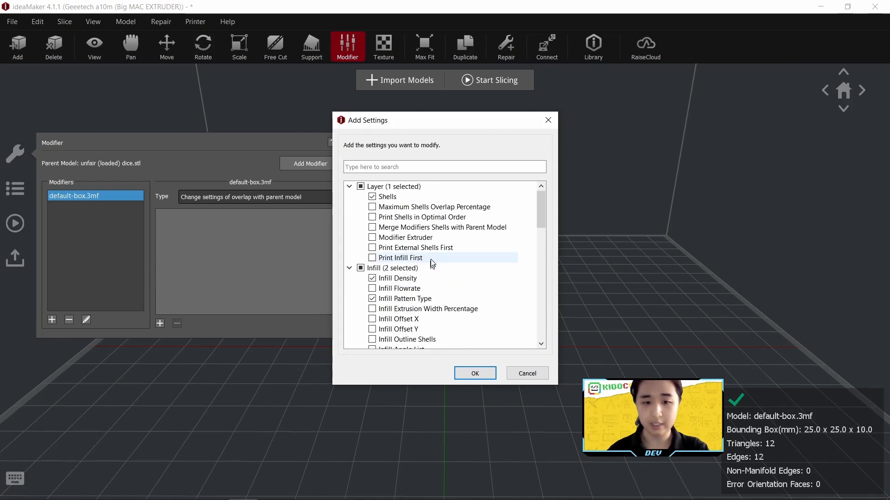
click(468, 376)
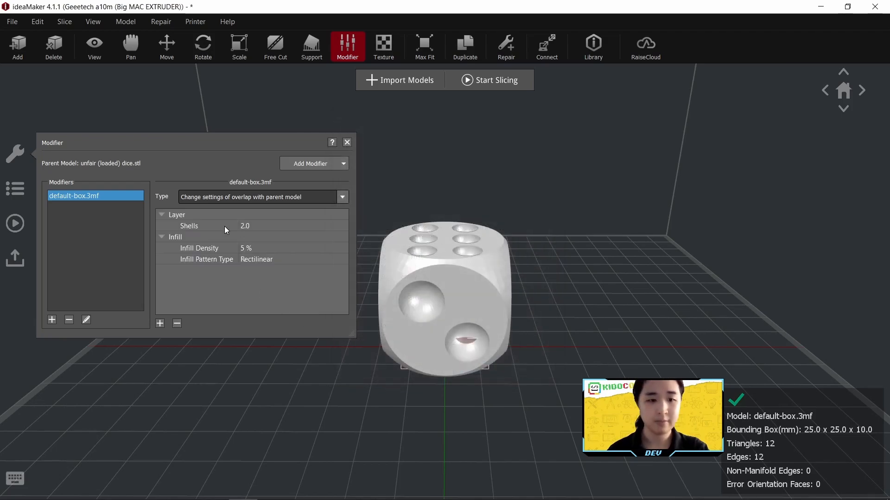
- Set the box modifier's Shells to 0, Infill Density to 100 % and Infill Pattern Type to Grid
double_click(261, 227)
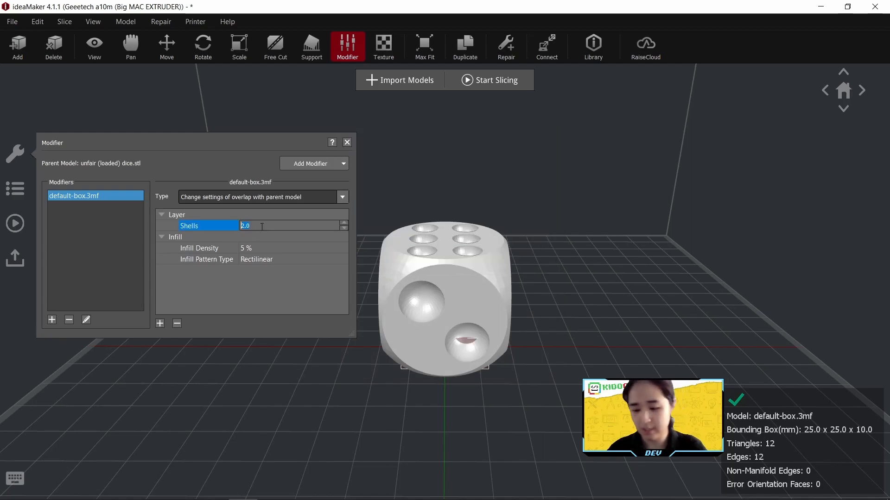
text(0)
key(Return)
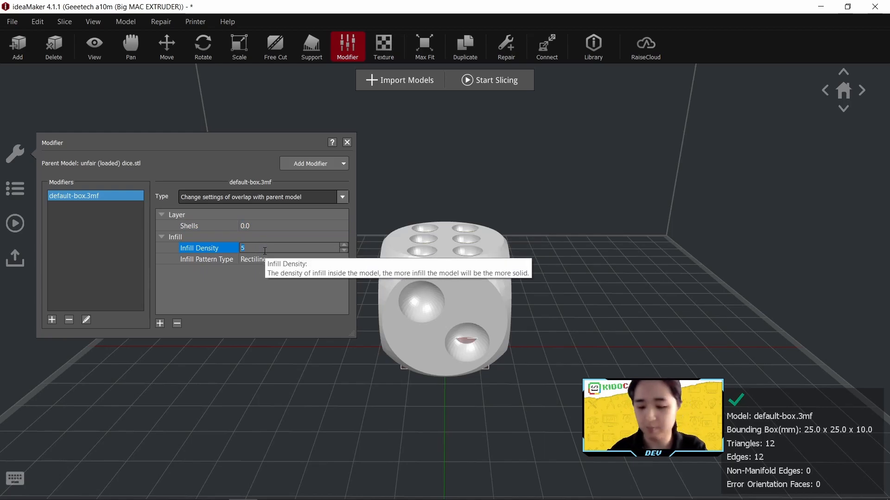
key(Return)
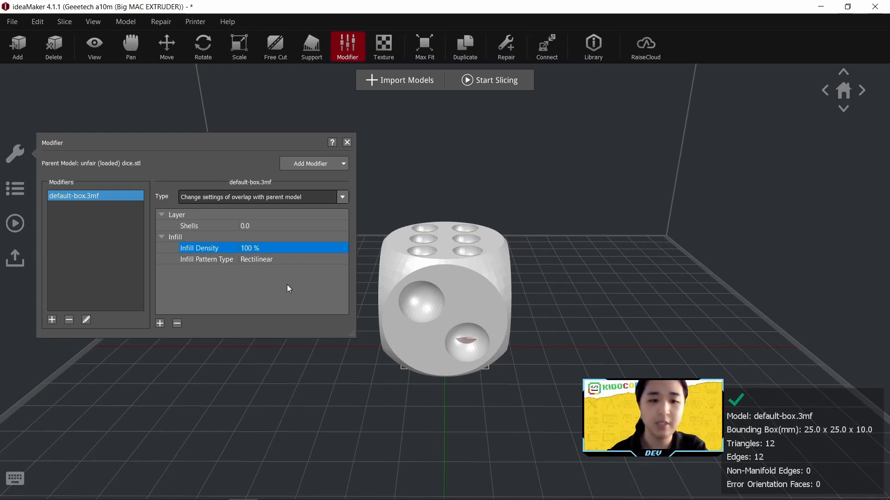
click(343, 259)
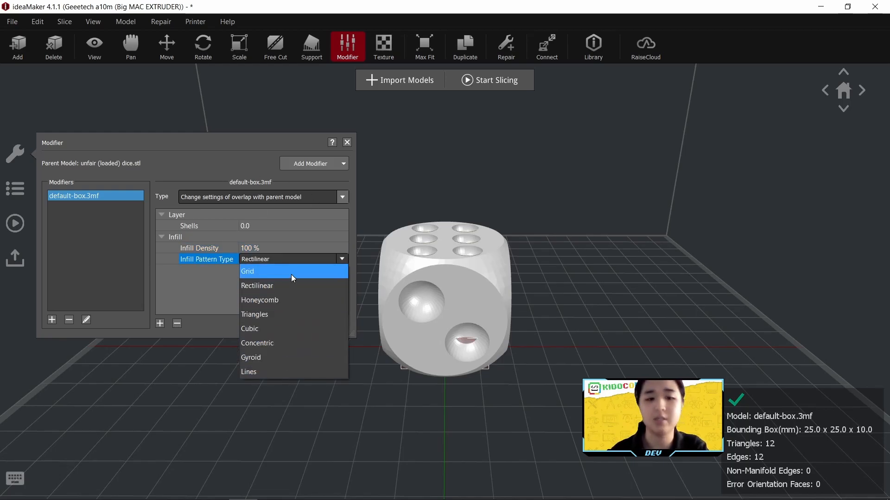
click(291, 274)
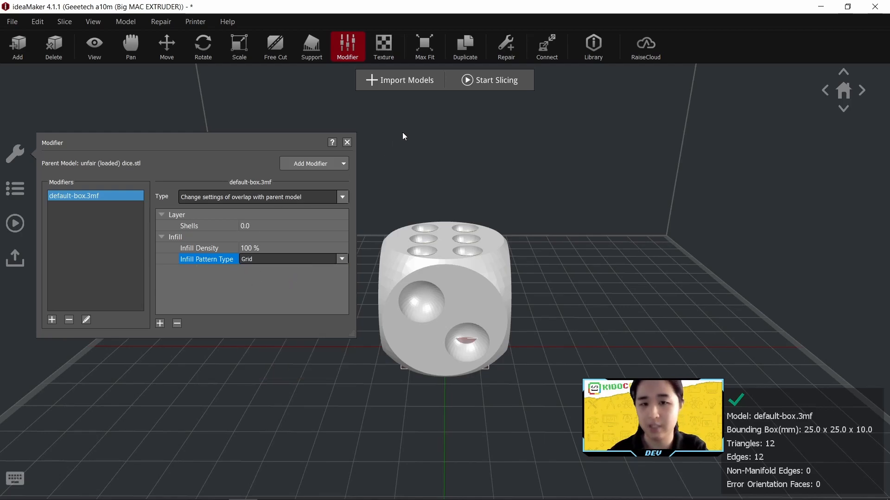
- Set support generation to None in the Left SINGLE template's advanced settings, save the template and slice the dice
click(491, 88)
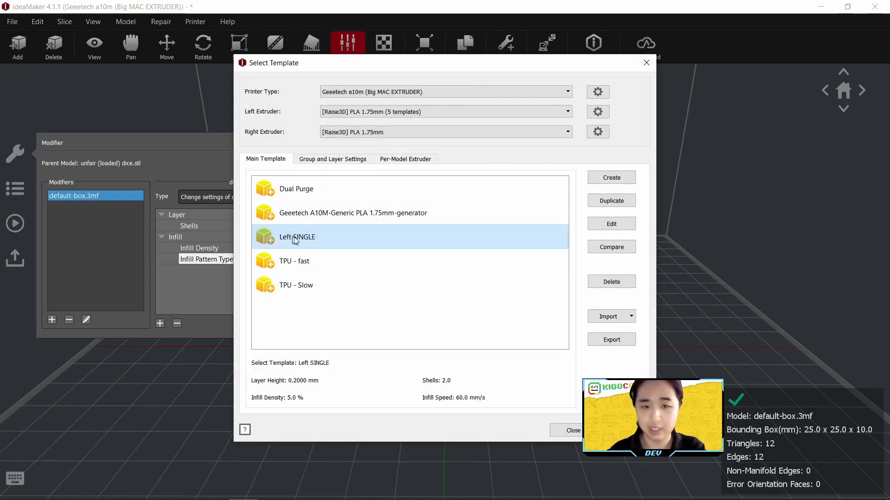
click(612, 224)
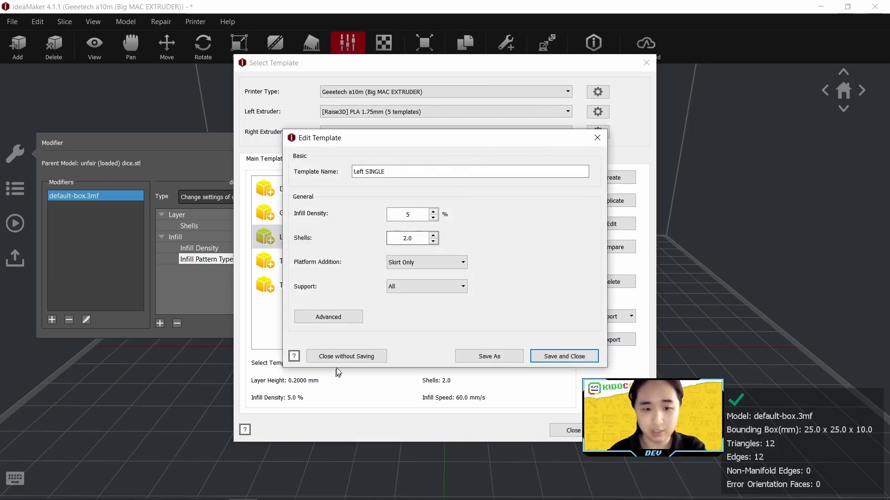
click(346, 318)
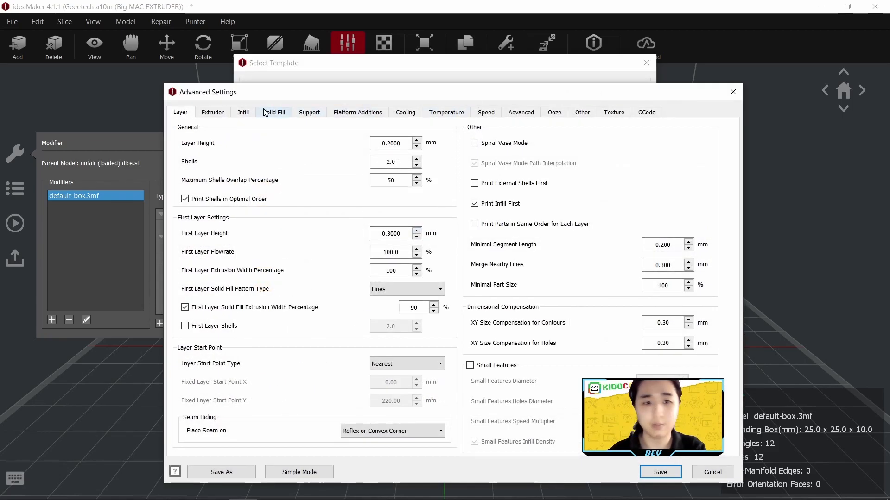
click(309, 113)
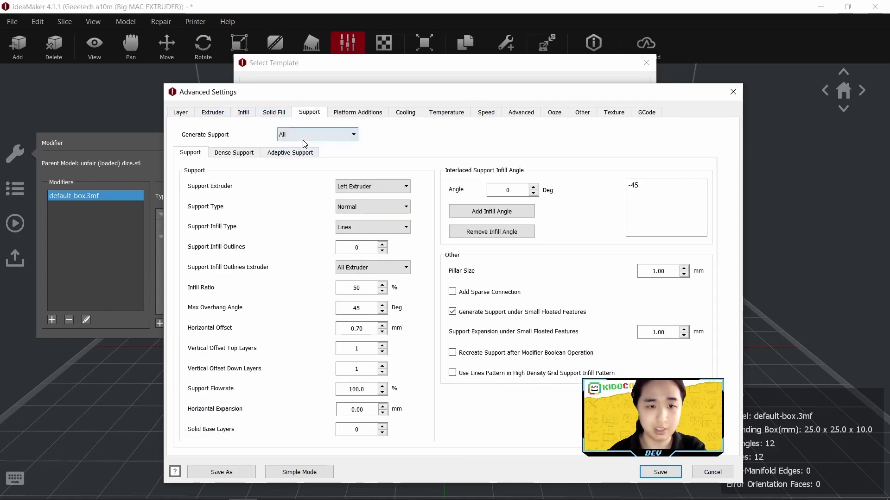
click(303, 139)
click(304, 146)
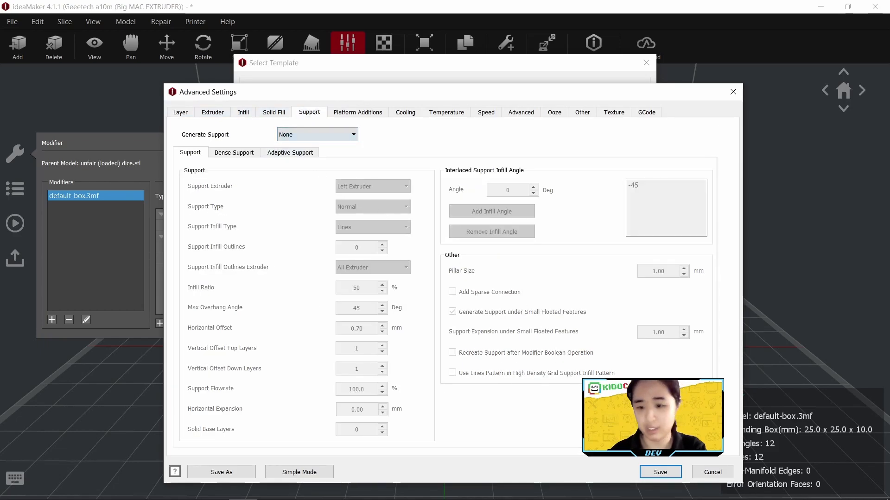
click(659, 473)
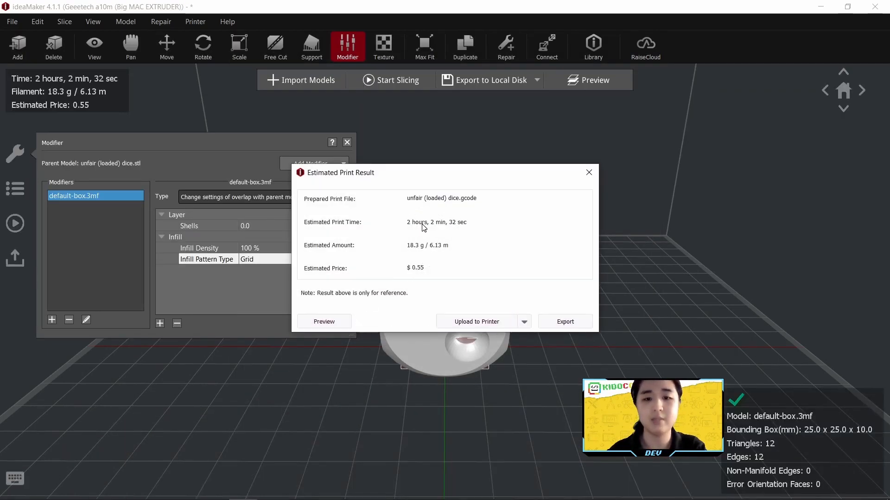
- Preview the sliced dice and examine the infill at layer 75, above the modifier region, from several angles
click(331, 326)
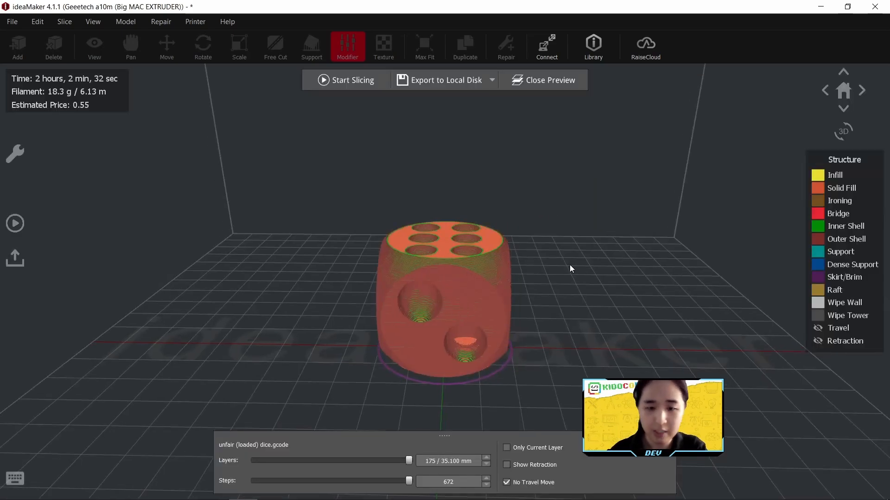
drag(570, 266, 534, 159)
scroll(500, 309, up, 4)
drag(458, 367, 592, 297)
scroll(593, 258, down, 3)
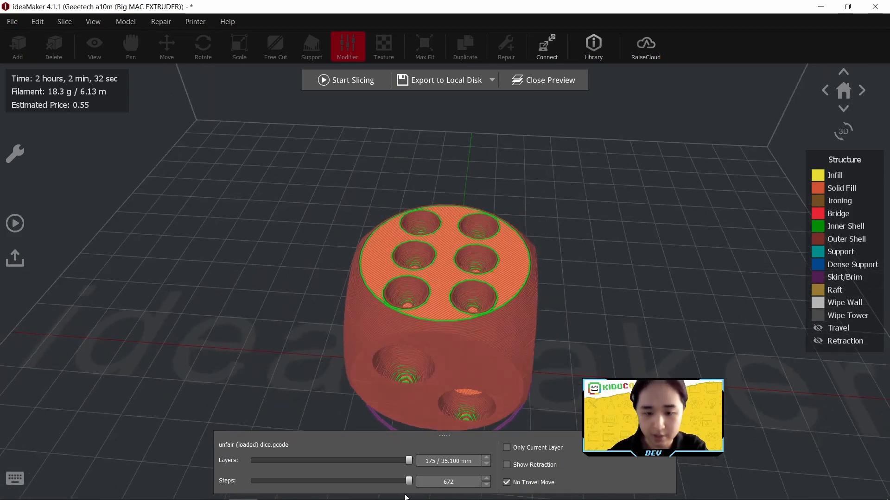
drag(410, 465, 321, 474)
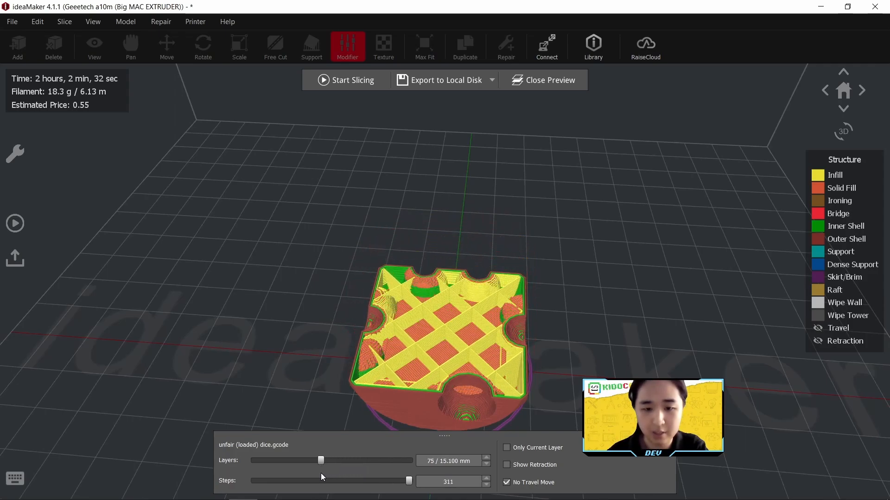
drag(522, 330, 574, 387)
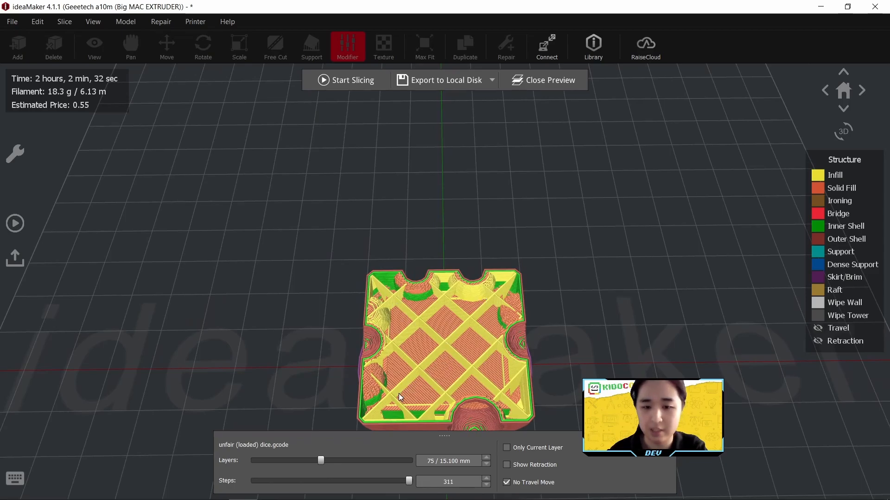
drag(515, 305, 745, 190)
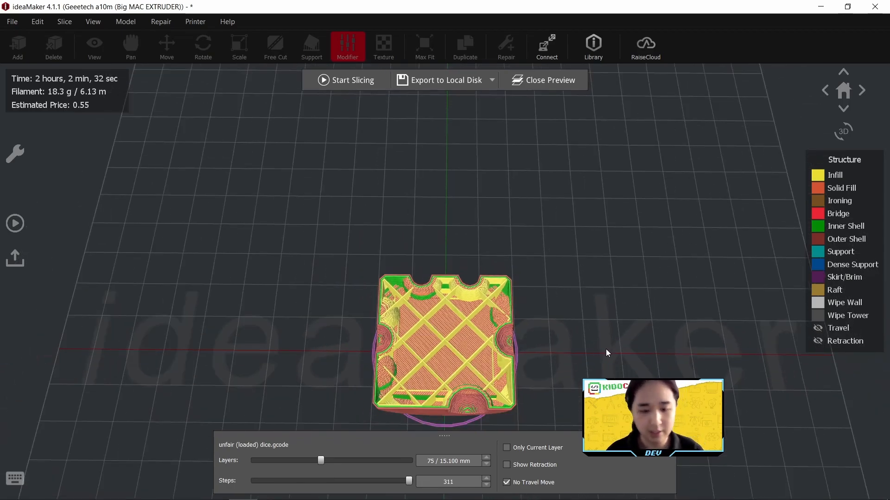
drag(606, 350, 600, 287)
- Examine the modifier region's infill at layer 36, restore all layers and close the preview
drag(371, 460, 288, 465)
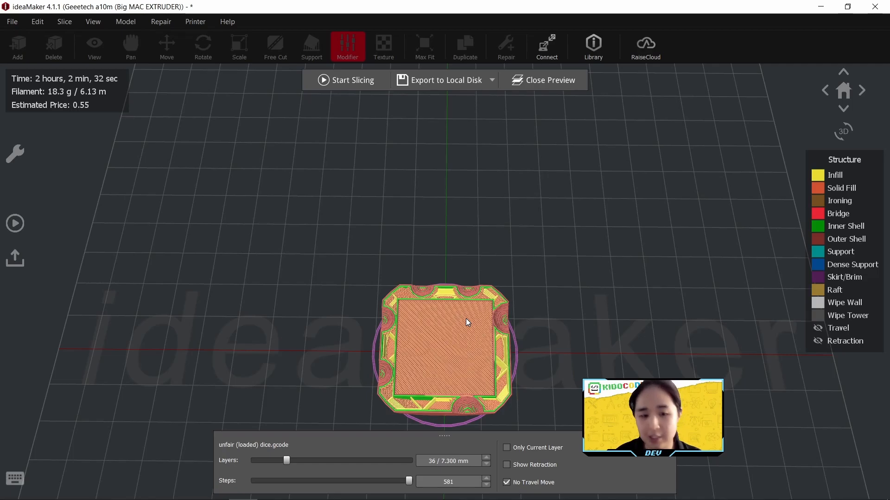
drag(286, 460, 415, 454)
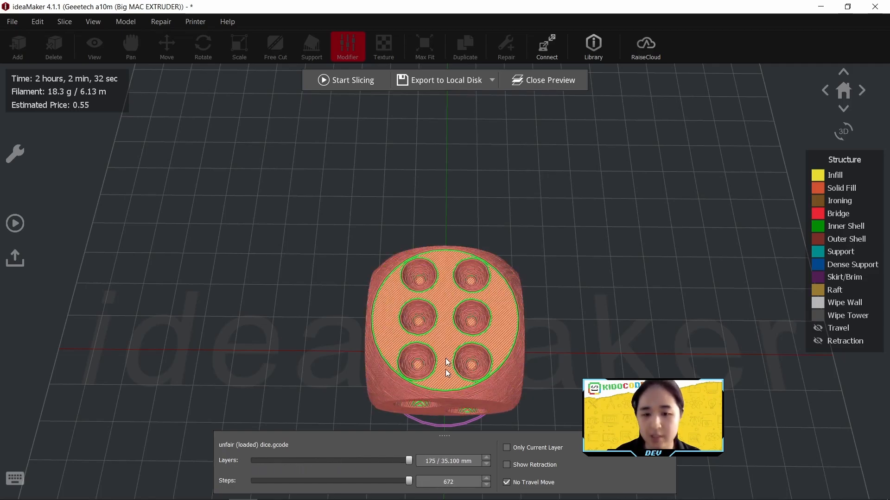
drag(568, 379, 500, 295)
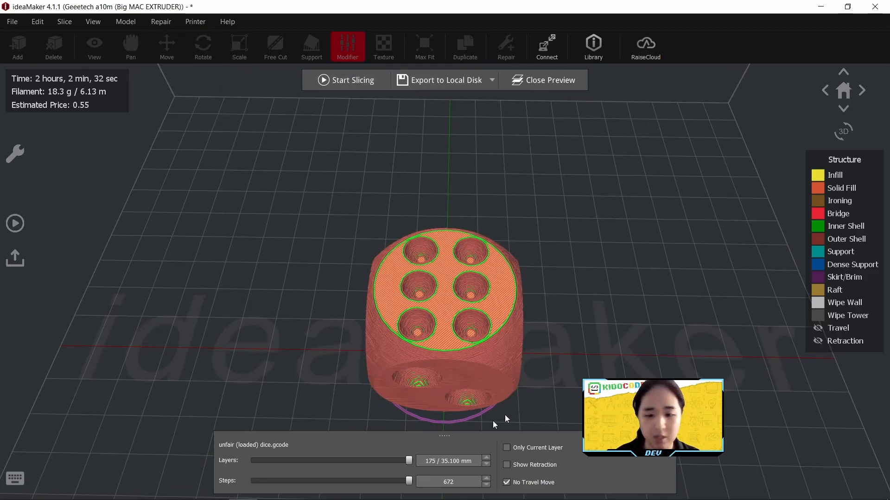
click(541, 83)
- Reopen the dice's modifiers, review the box modifier's settings and reselect the dice
click(561, 324)
click(462, 313)
right_drag(494, 312, 497, 276)
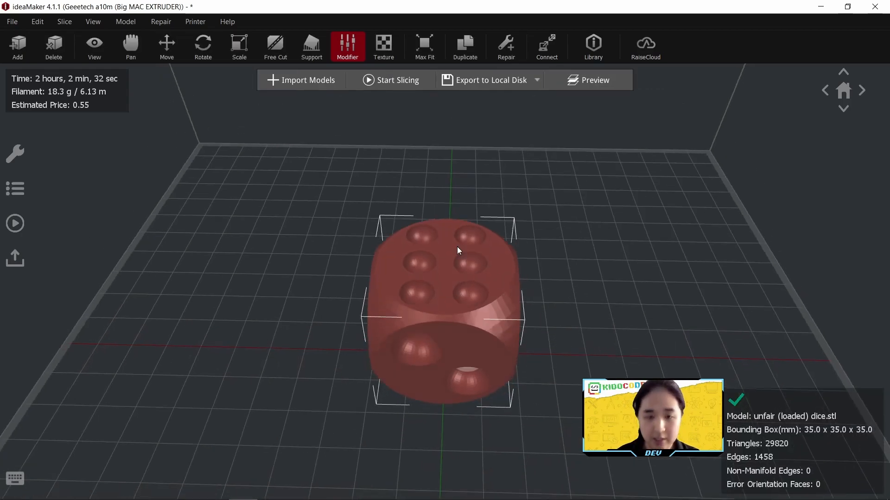
click(352, 45)
click(69, 195)
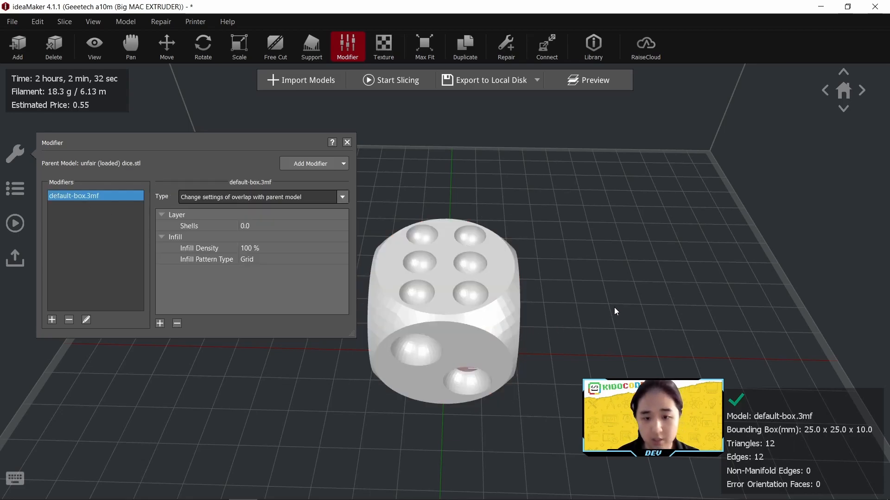
click(503, 274)
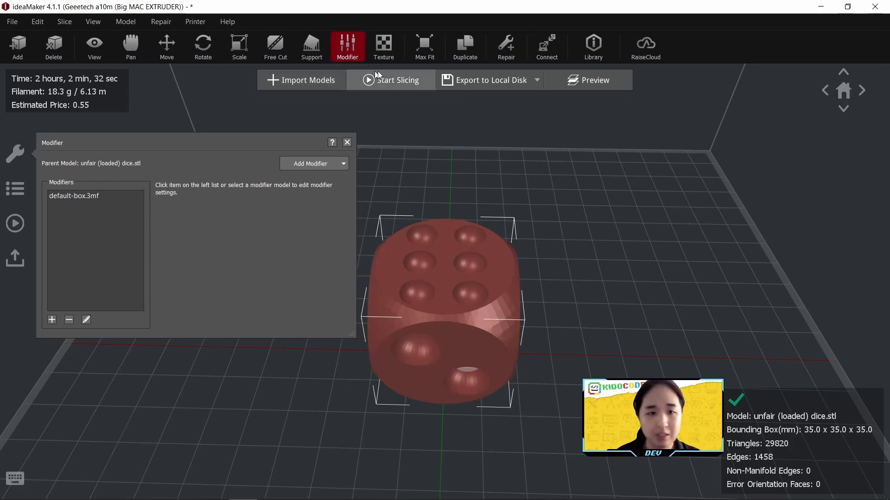
- Open the Left SINGLE template's advanced layer settings and set the number of shells to 4.0
click(391, 80)
click(369, 244)
click(614, 228)
click(305, 240)
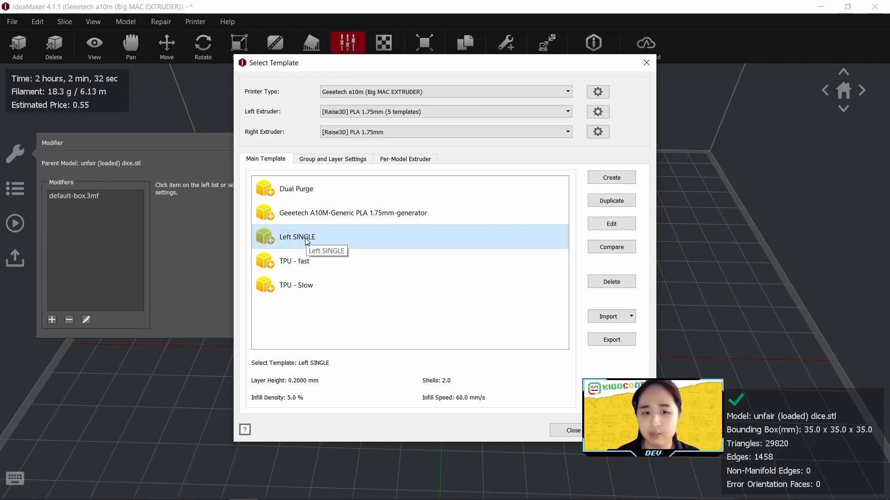
click(599, 227)
click(600, 227)
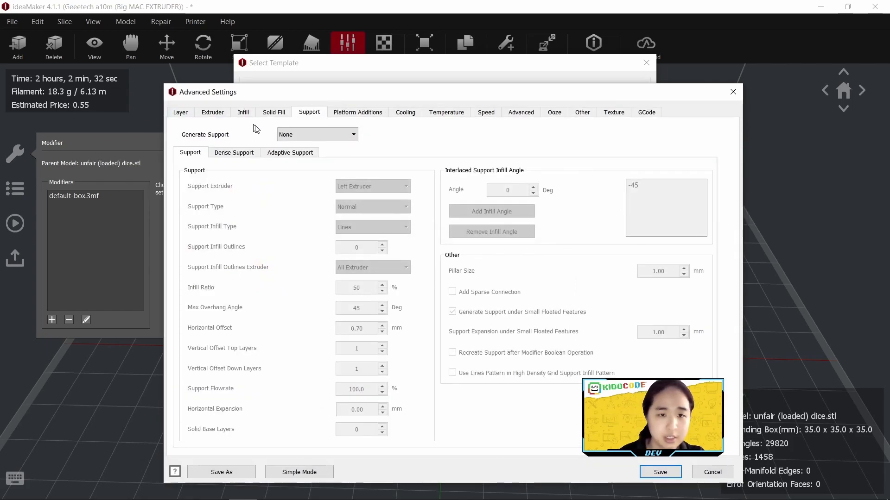
click(183, 114)
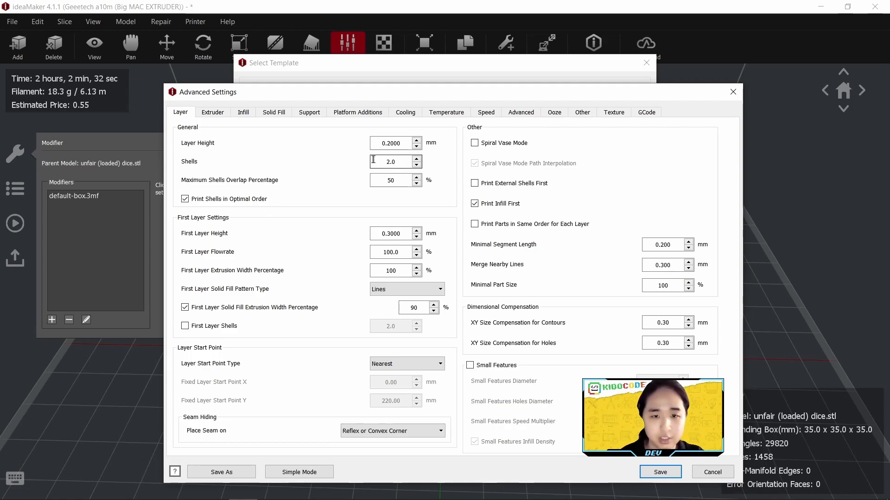
click(417, 160)
click(417, 159)
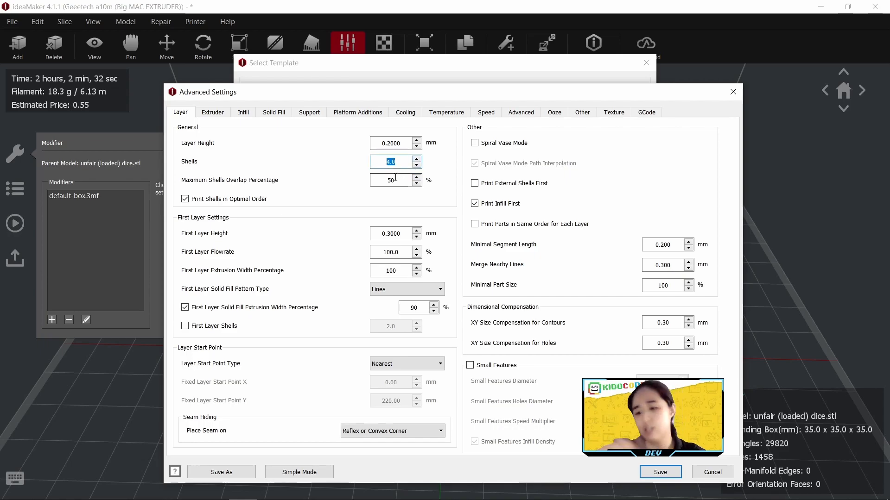
mouse_move(395, 178)
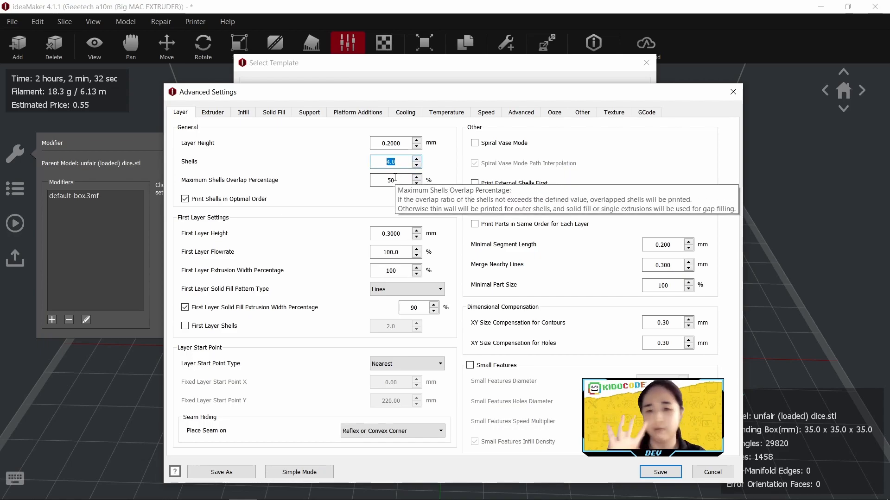
- Set the template's infill density to 0 %, save the template and slice the dice
click(221, 115)
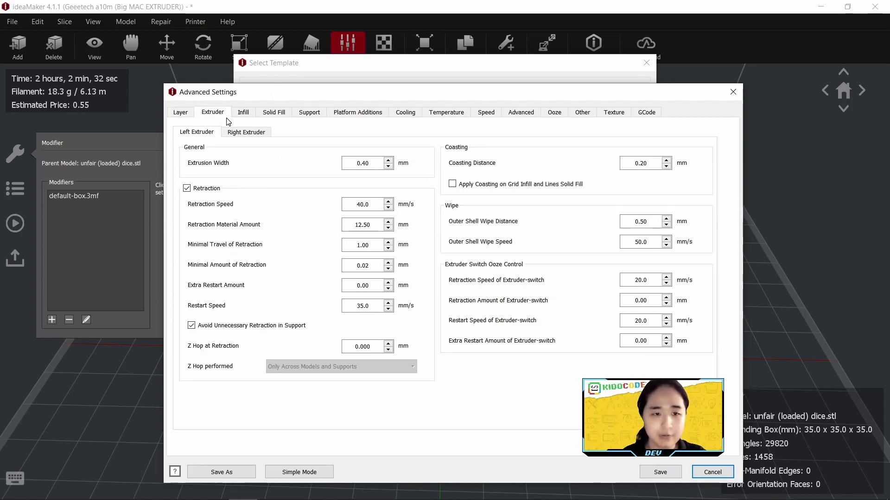
click(245, 111)
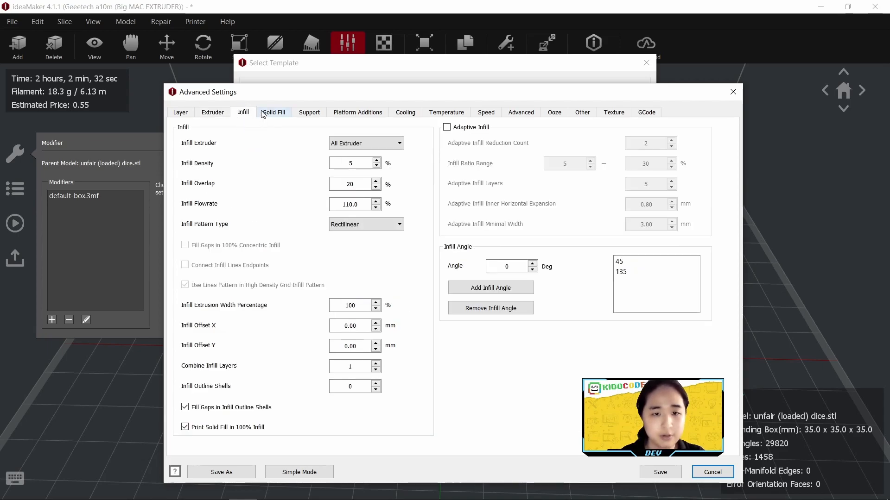
double_click(351, 163)
text(0)
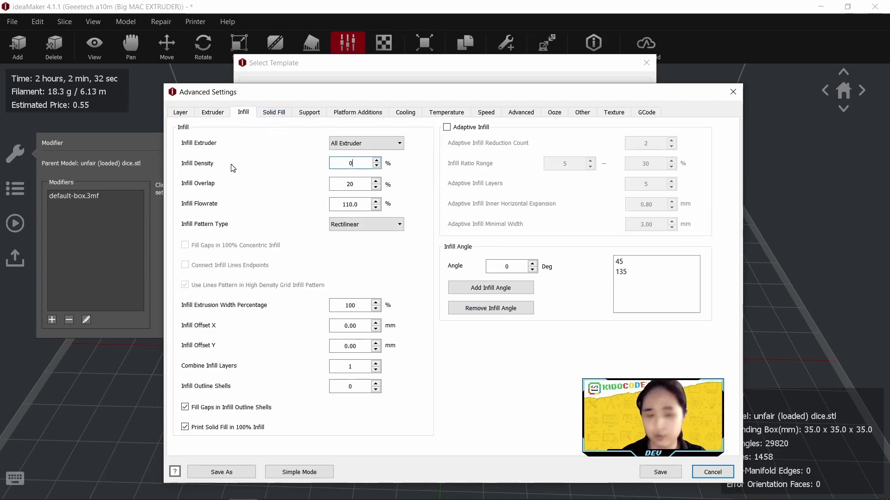
click(661, 472)
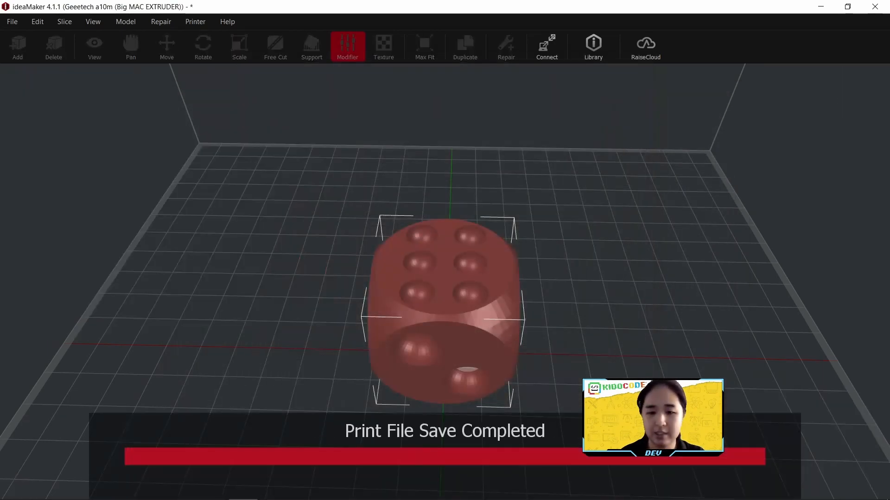
- Preview the sliced dice and examine the shells around its top face and pips up close
click(324, 323)
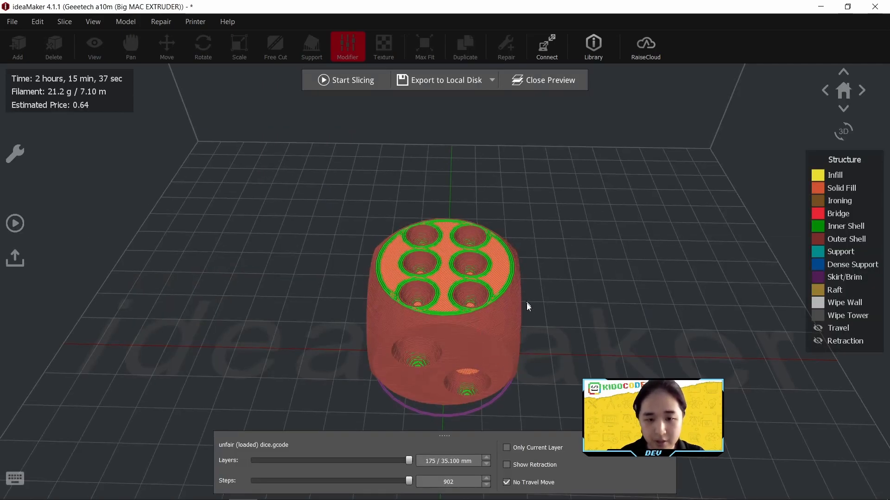
right_drag(527, 304, 529, 318)
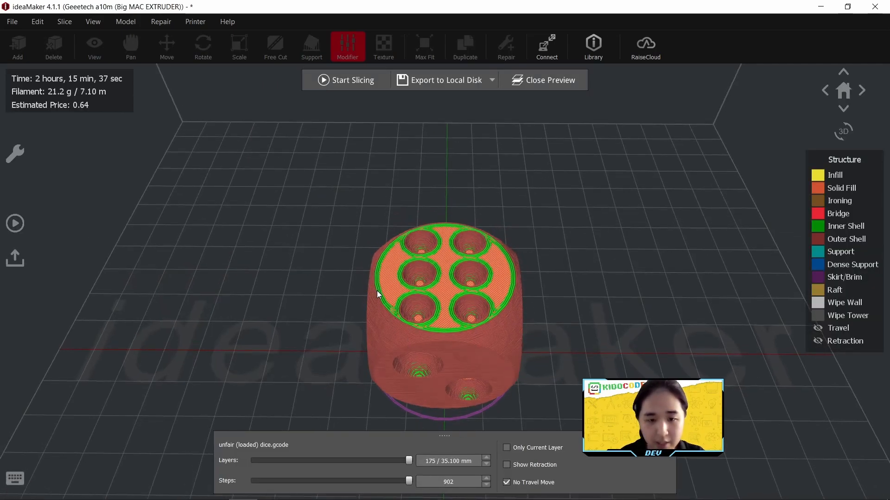
scroll(594, 264, up, 5)
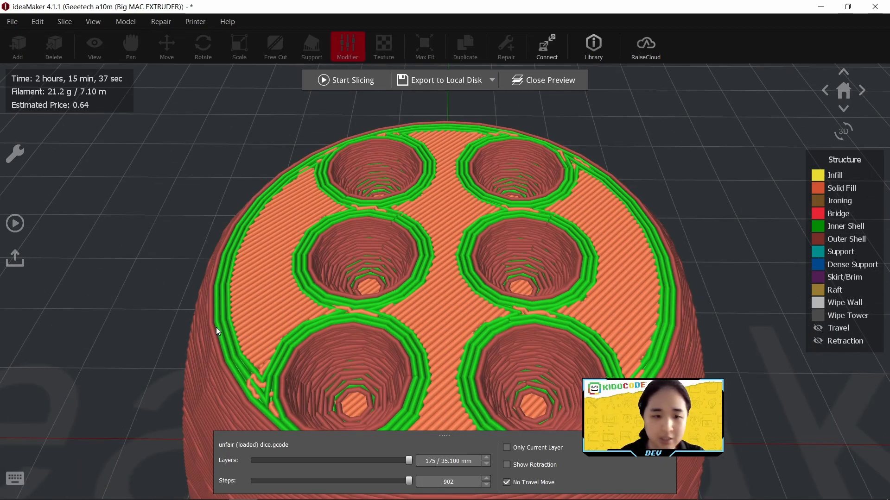
mouse_move(821, 230)
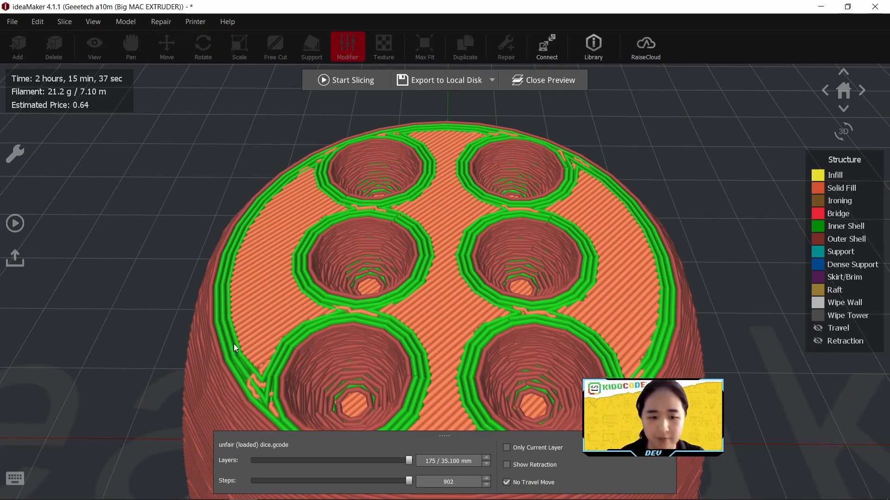
scroll(323, 417, down, 3)
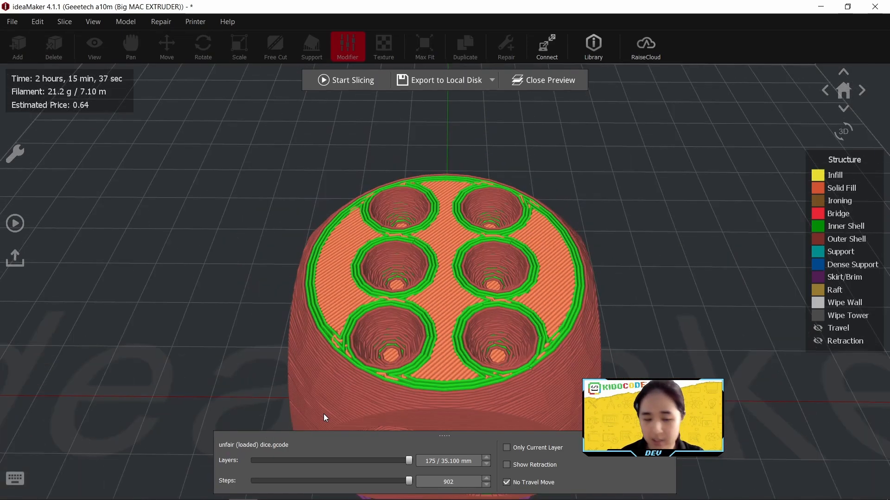
- Examine the solid modifier region and surrounding shells at layers 39 and 47, restore all layers and close the preview
drag(402, 462, 288, 459)
scroll(431, 346, down, 3)
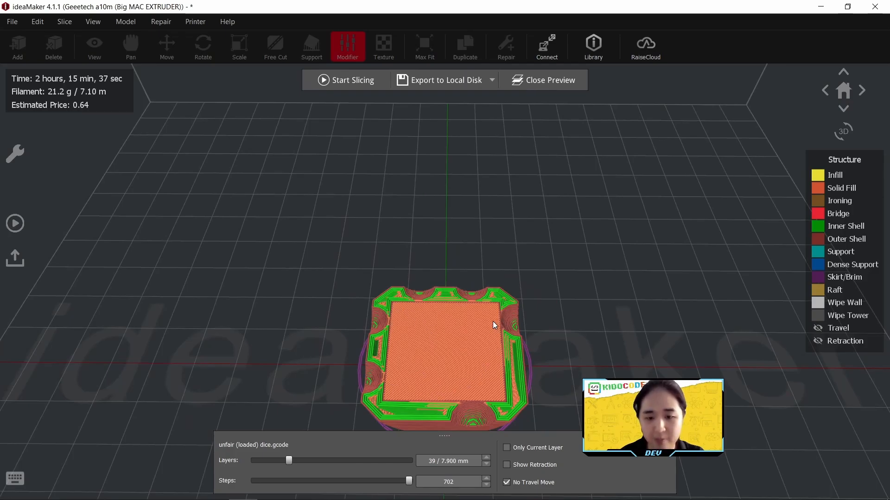
mouse_move(290, 458)
mouse_down()
mouse_move(269, 460)
mouse_move(311, 461)
mouse_move(296, 463)
mouse_up()
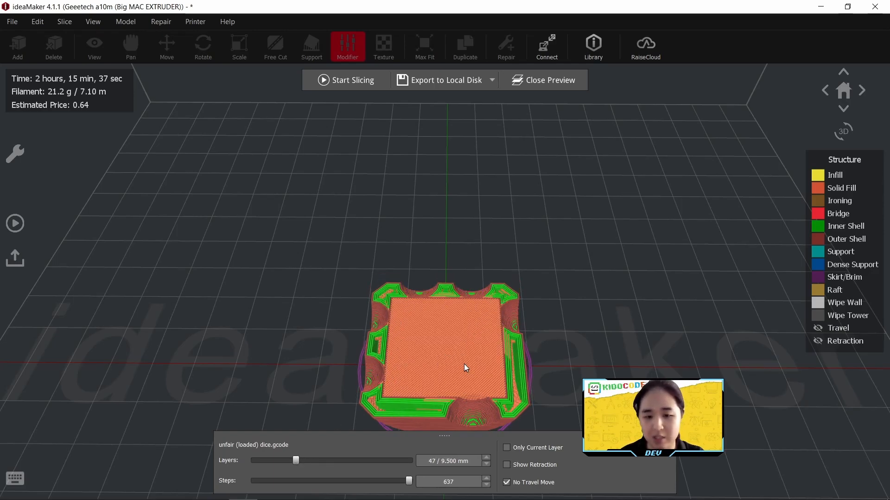
drag(301, 460, 452, 449)
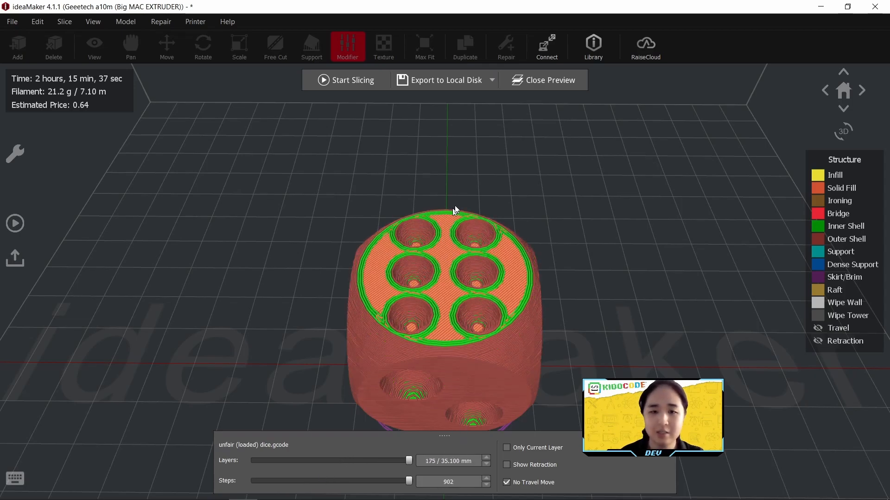
click(533, 80)
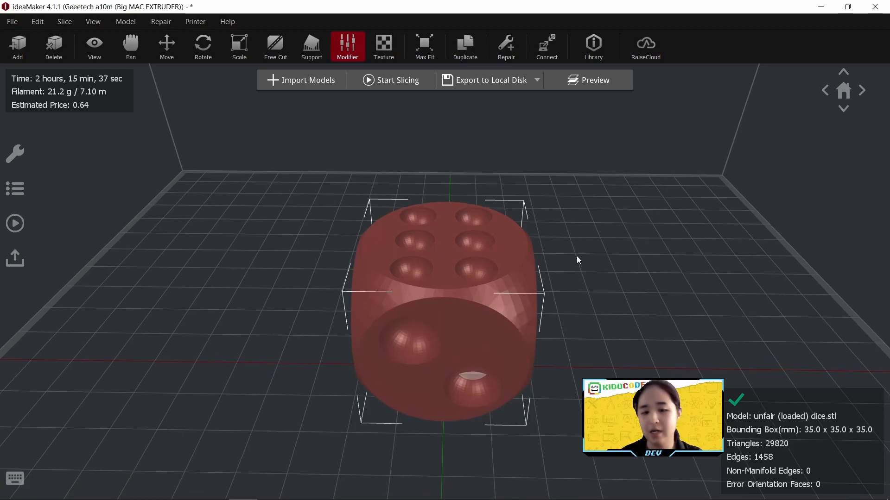
- Select the dice and rotate it -180 degrees about the Y axis so the single-pip face points up
click(471, 380)
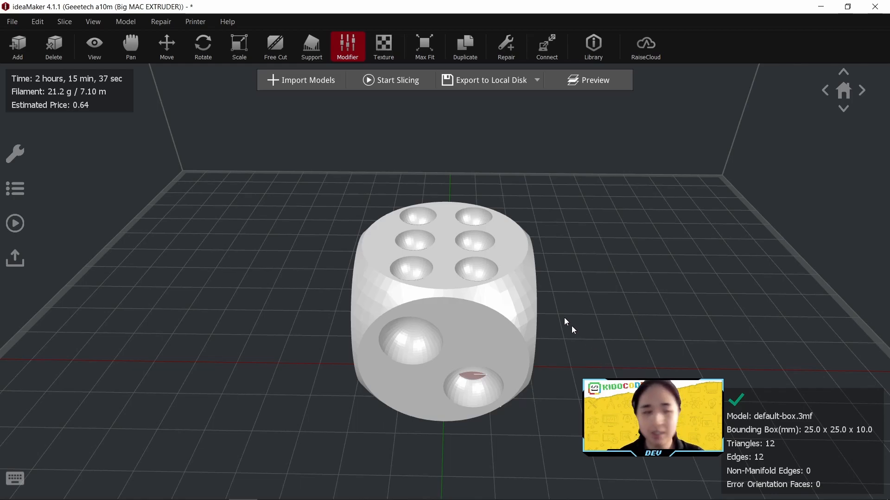
click(170, 46)
click(201, 44)
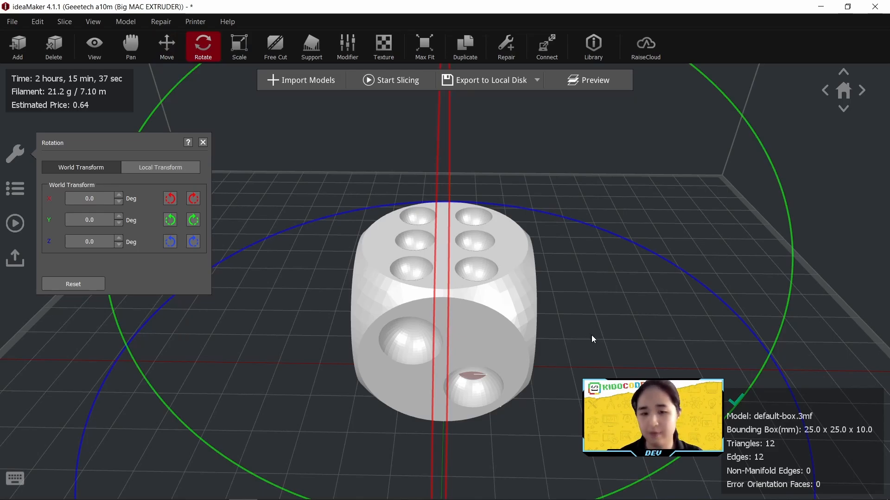
click(507, 310)
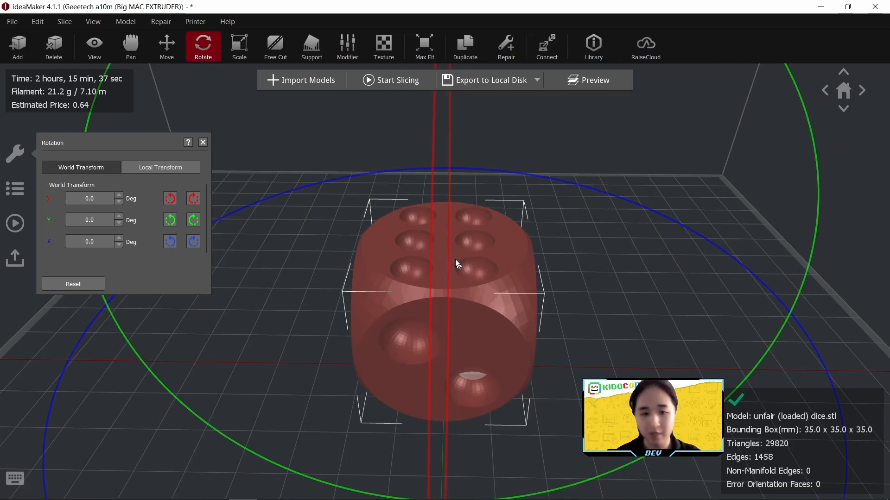
click(604, 220)
click(464, 287)
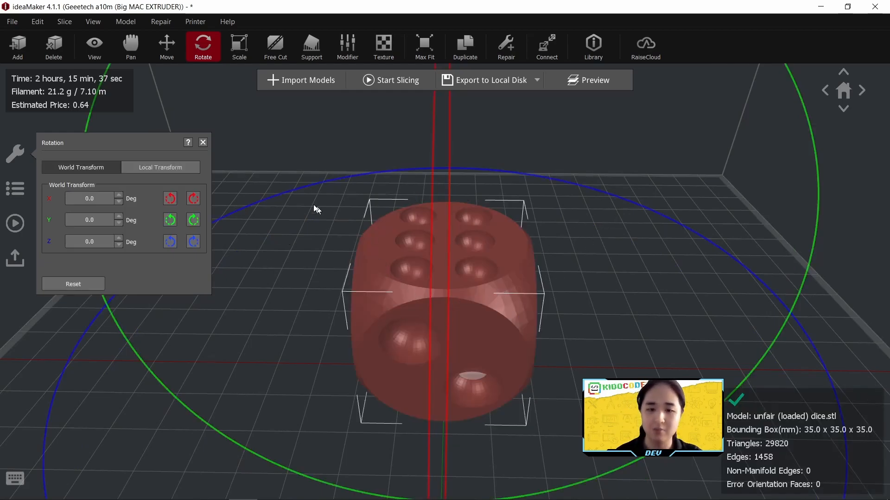
click(169, 220)
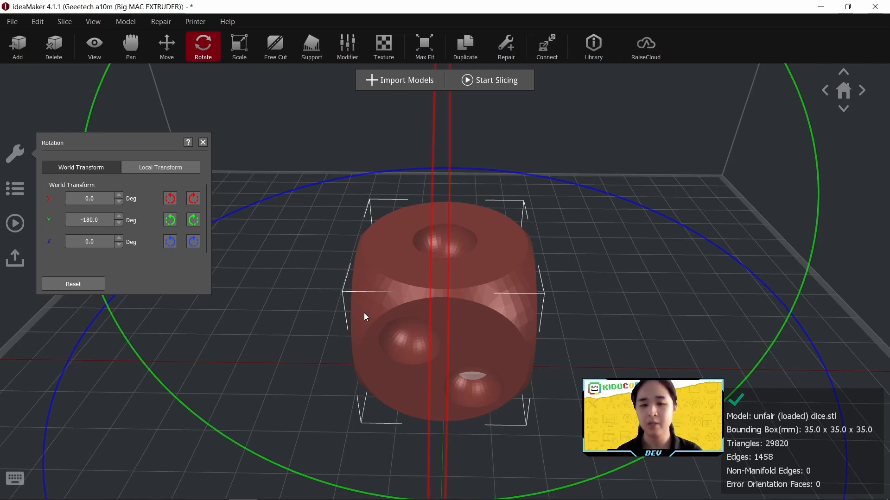
- Slice the rotated dice with the current template and export the print file "unfair (loaded) dice" as GCode to the Desktop
click(499, 79)
click(624, 430)
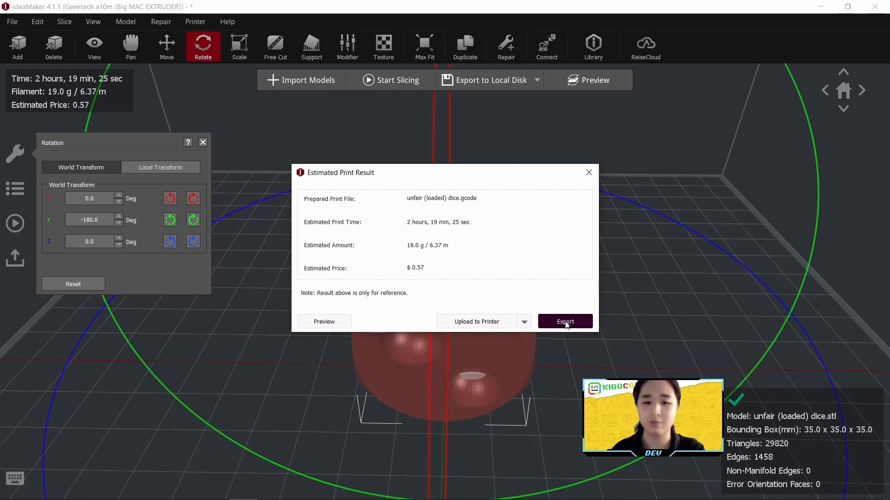
click(565, 322)
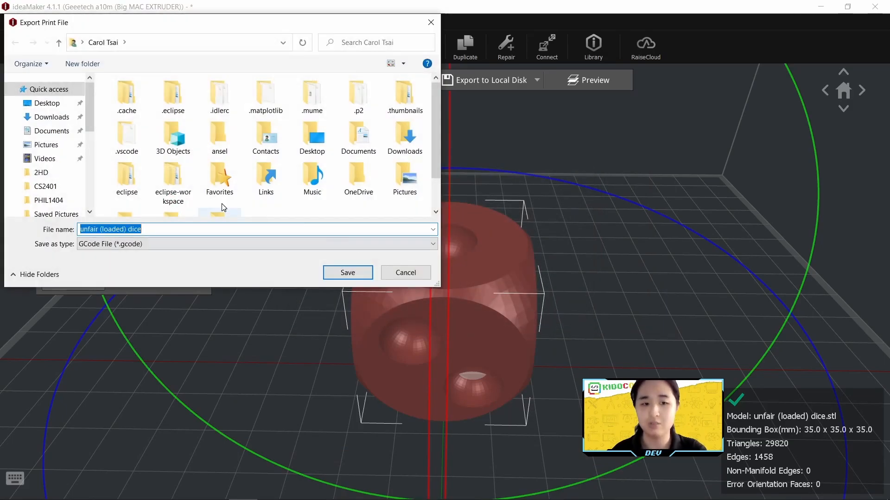
click(47, 103)
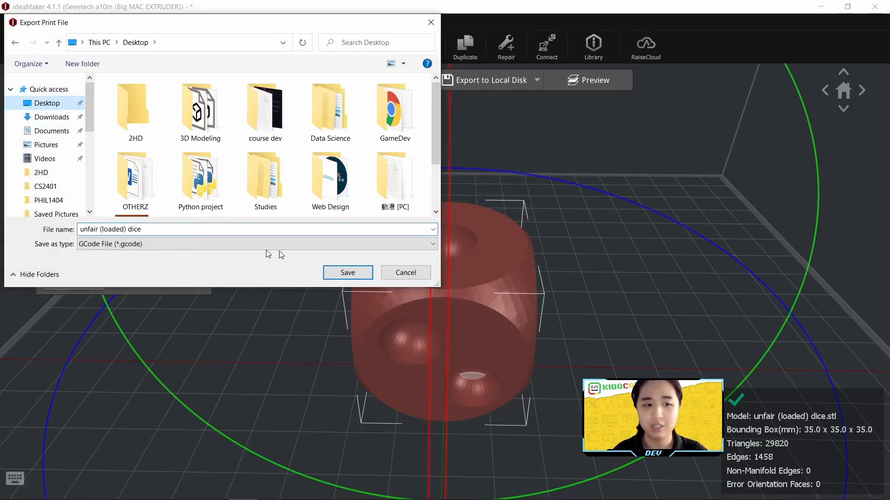
click(349, 274)
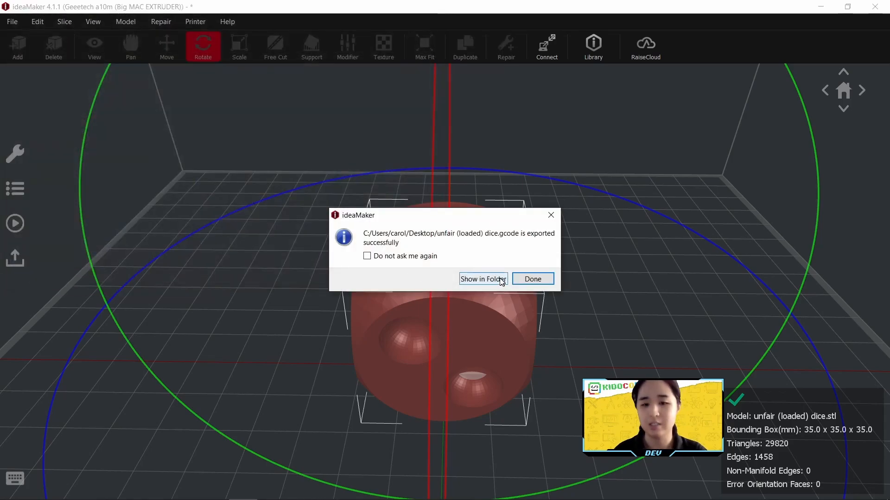
click(529, 278)
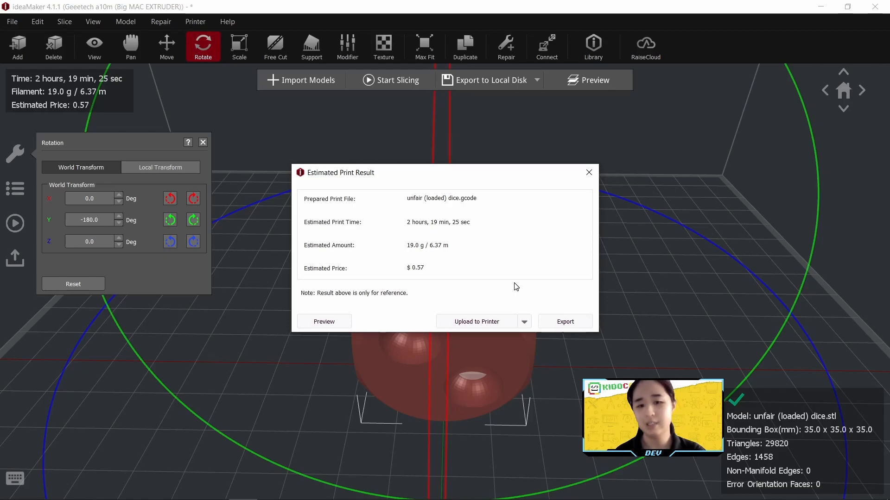